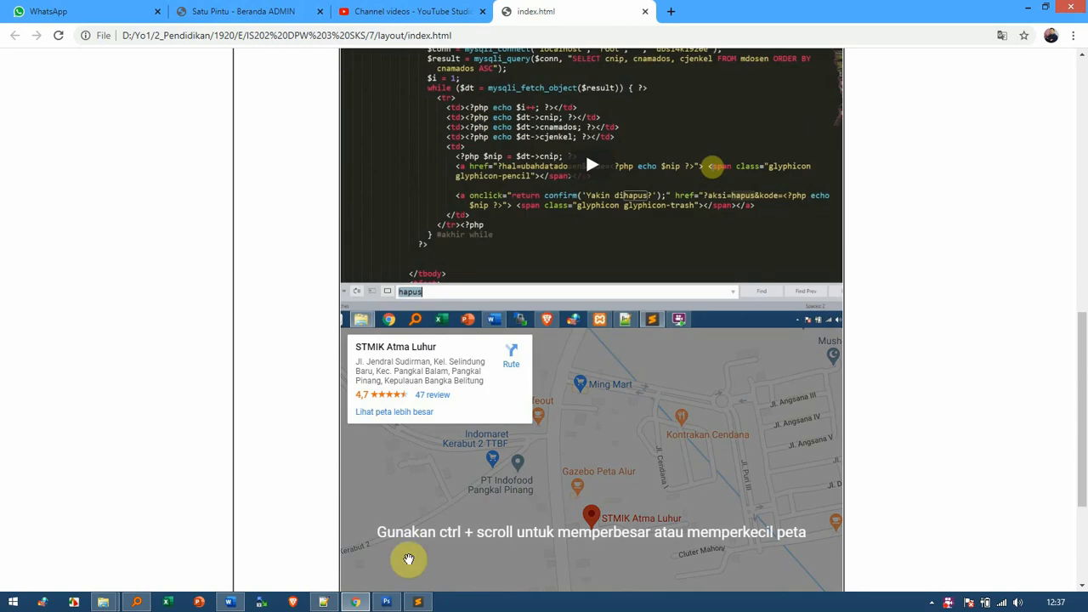
Step: Examine the header and menu buttons of the index.html page in the browser
{"action": "left_click", "coordinate": [387, 602]}
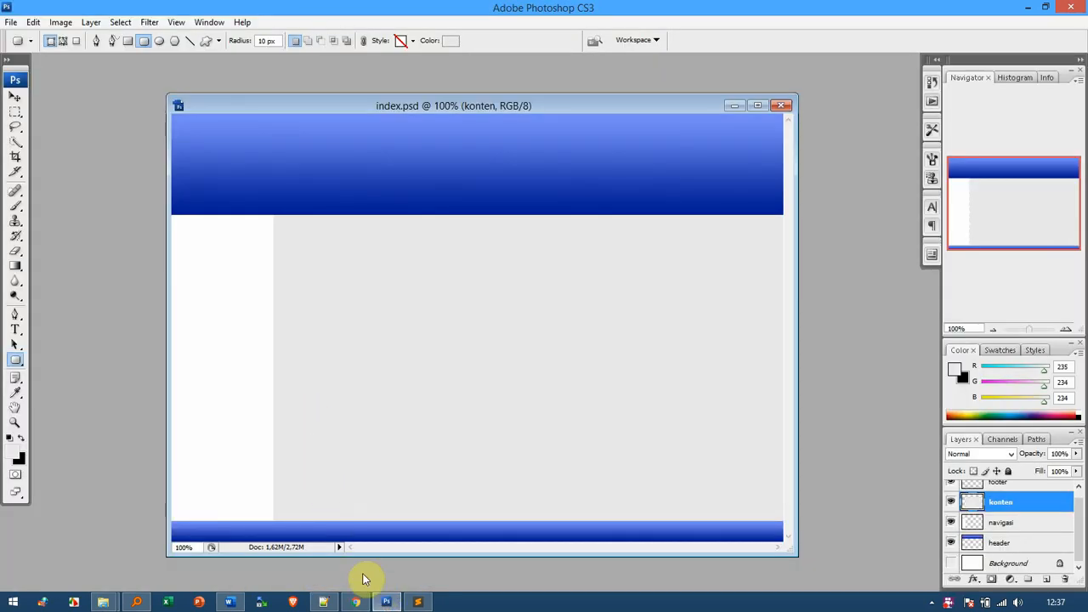
{"action": "left_click", "coordinate": [357, 602]}
{"action": "scroll", "coordinate": [310, 319], "scroll_direction": "up", "scroll_amount": 5}
{"action": "scroll", "coordinate": [314, 313], "scroll_direction": "up", "scroll_amount": 3}
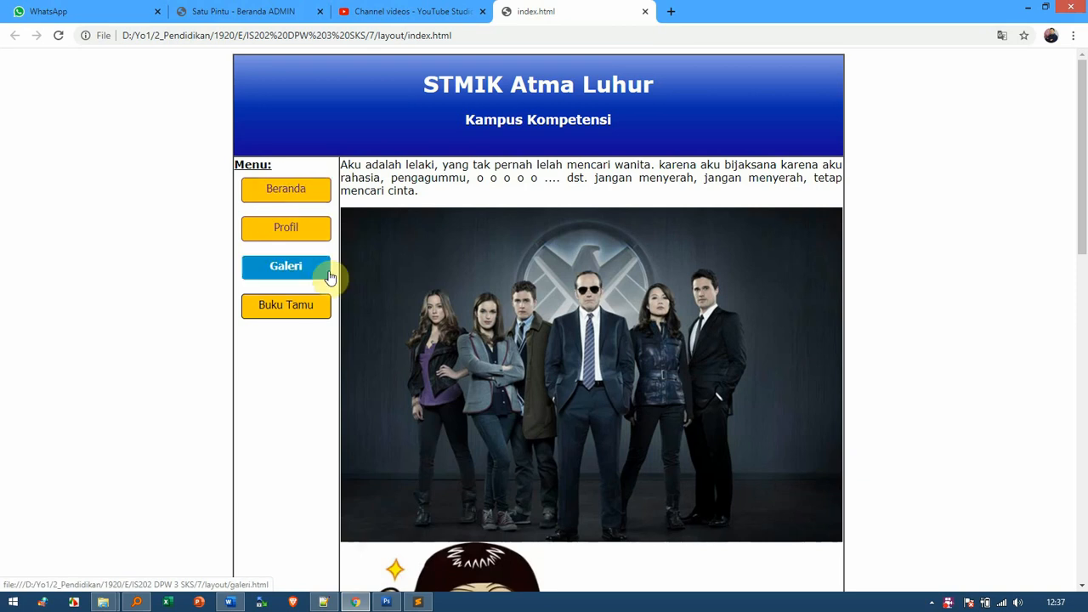
Step: Switch to Photoshop, draw a rounded rectangle with a 10 px radius near the top of the white navigation column, and name its layer belum
{"action": "left_click", "coordinate": [386, 604]}
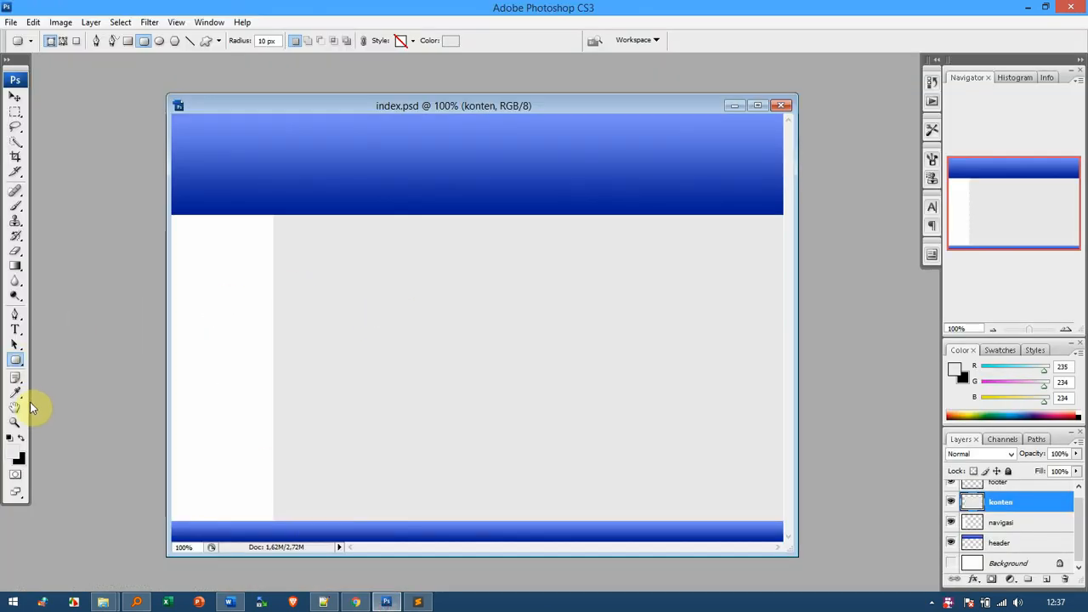
{"action": "left_click", "coordinate": [15, 359]}
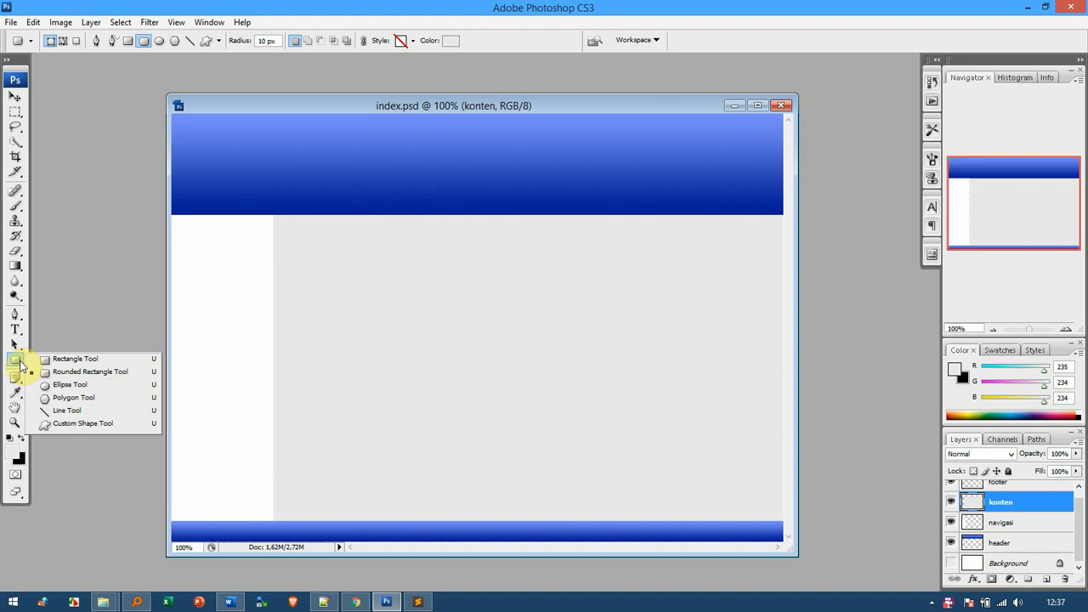
{"action": "left_click", "coordinate": [100, 374]}
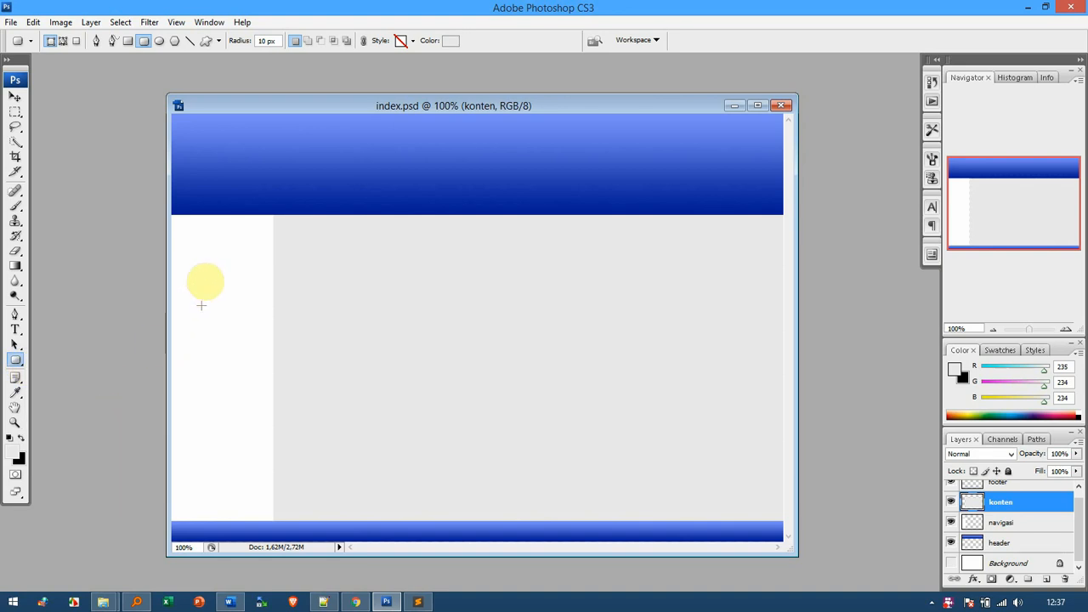
{"action": "left_click_drag", "start_coordinate": [185, 238], "coordinate": [261, 268]}
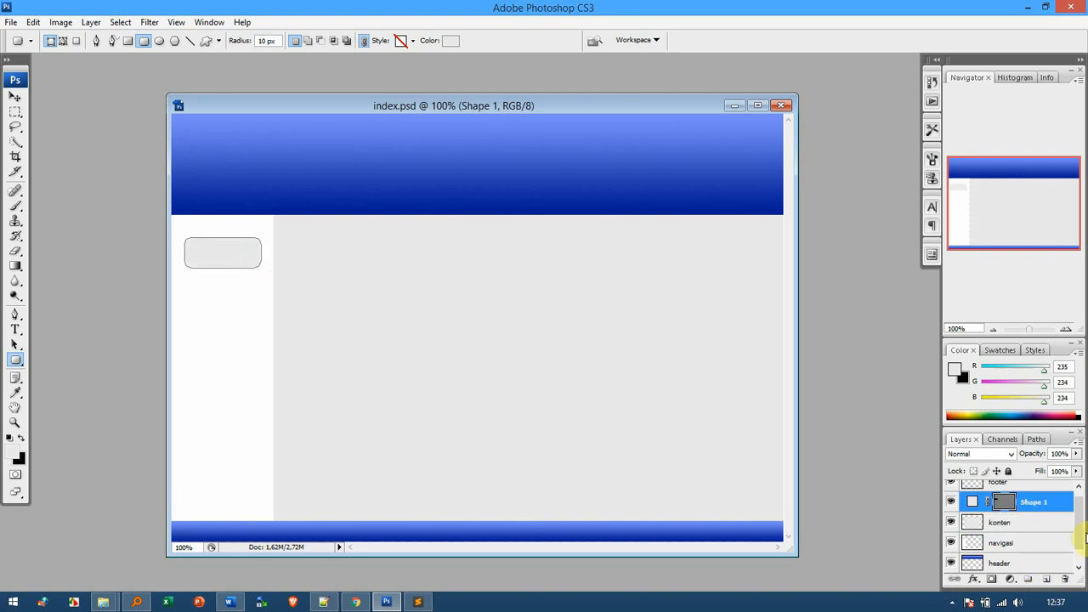
{"action": "left_click_drag", "start_coordinate": [1081, 533], "coordinate": [1087, 499]}
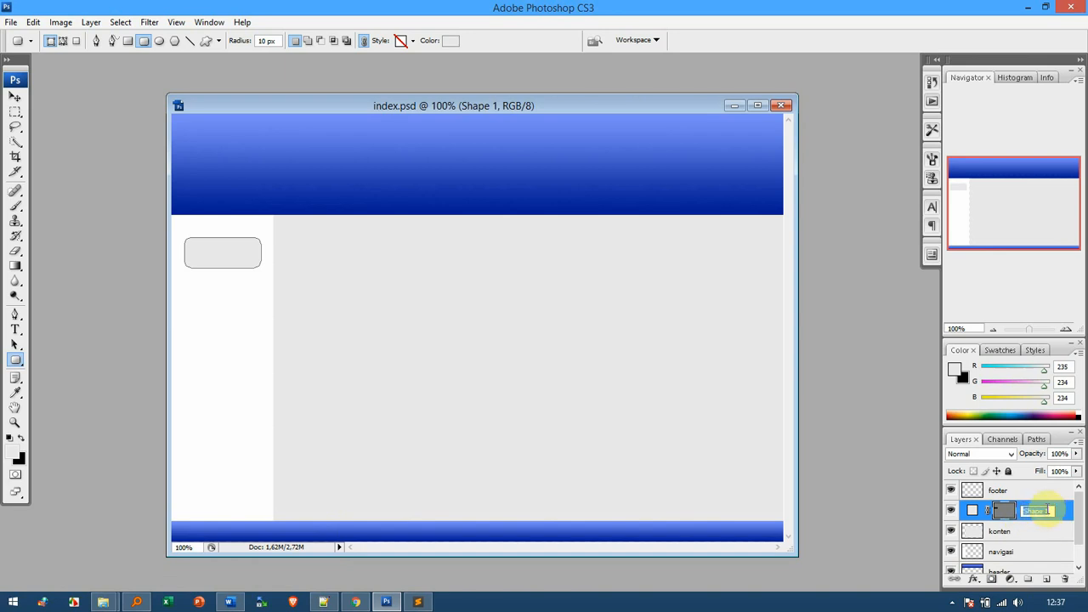
{"action": "key", "text": "Return"}
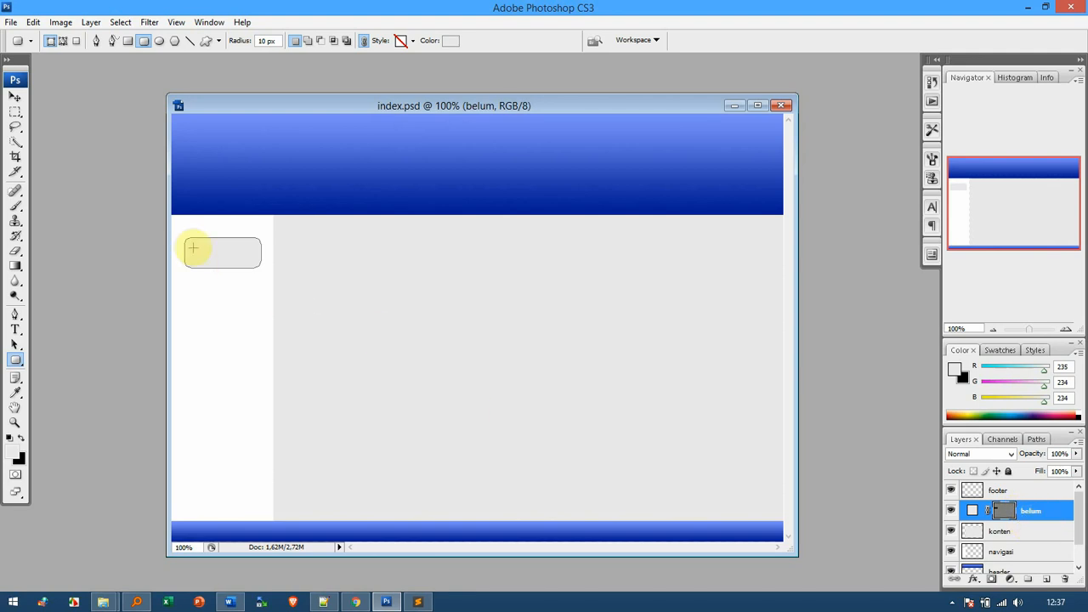
Step: Rasterize the belum layer and move it above the footer layer
{"action": "right_click", "coordinate": [1021, 515]}
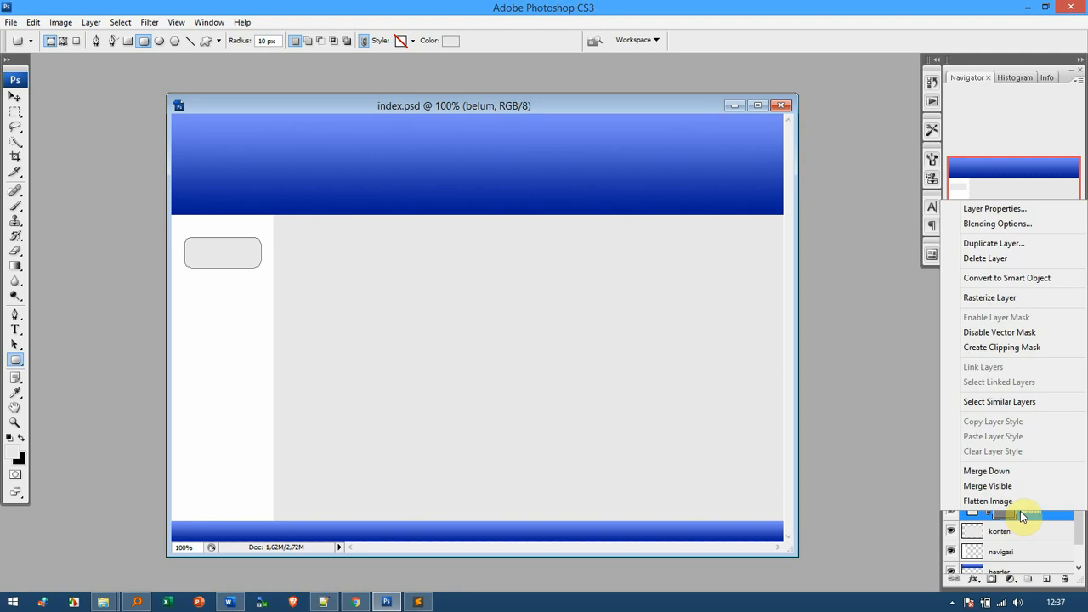
{"action": "left_click", "coordinate": [1028, 300]}
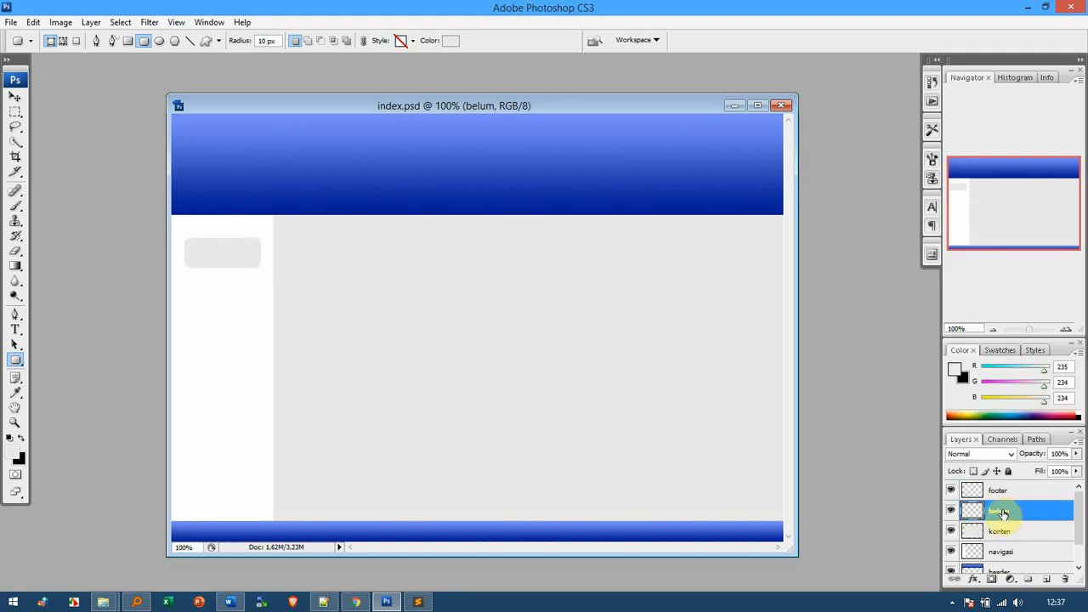
{"action": "left_click_drag", "start_coordinate": [1003, 512], "coordinate": [1006, 487]}
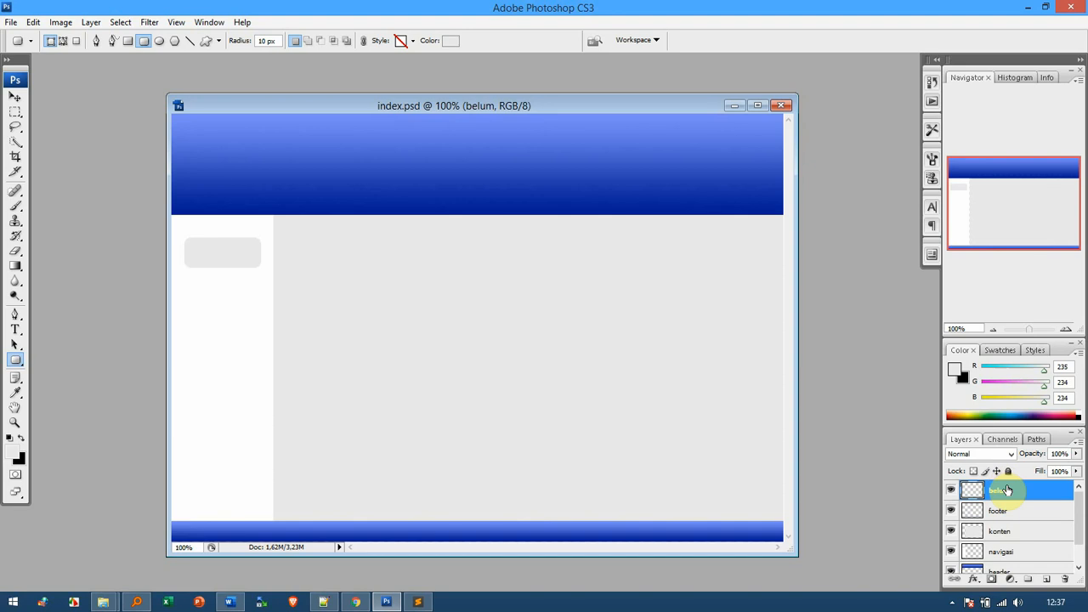
Step: Create a layer group named menu and place the belum layer inside it
{"action": "left_click", "coordinate": [1029, 580]}
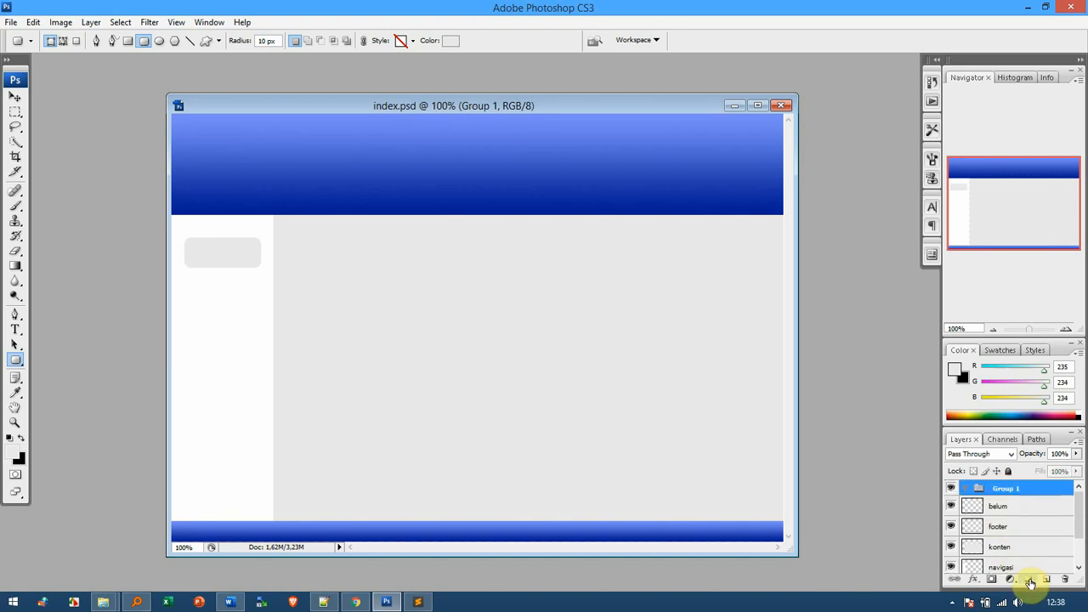
{"action": "double_click", "coordinate": [1006, 490]}
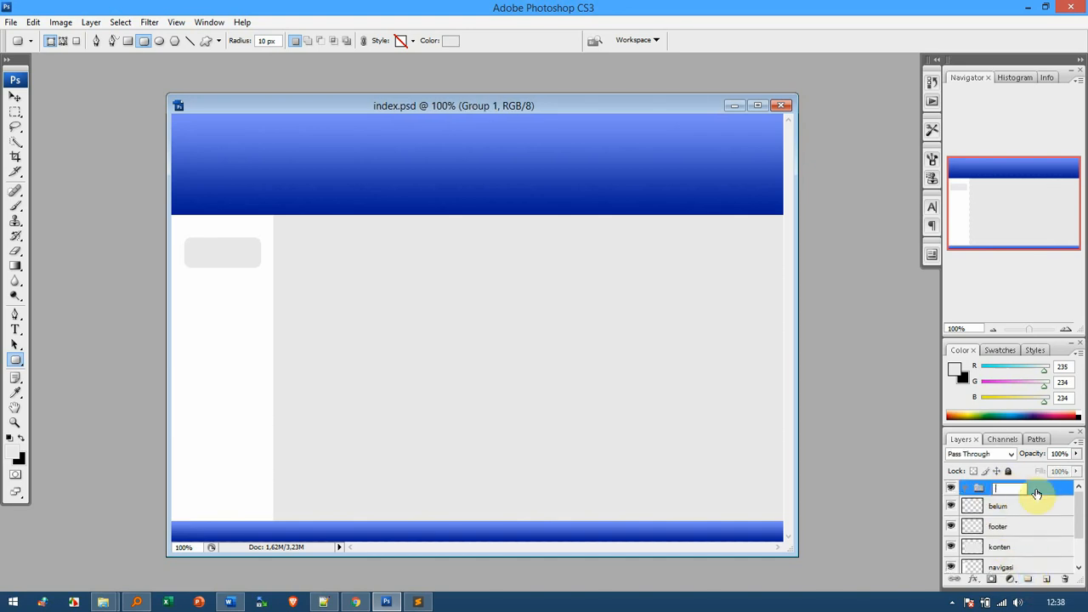
{"action": "type", "text": "menu"}
{"action": "key", "text": "Return"}
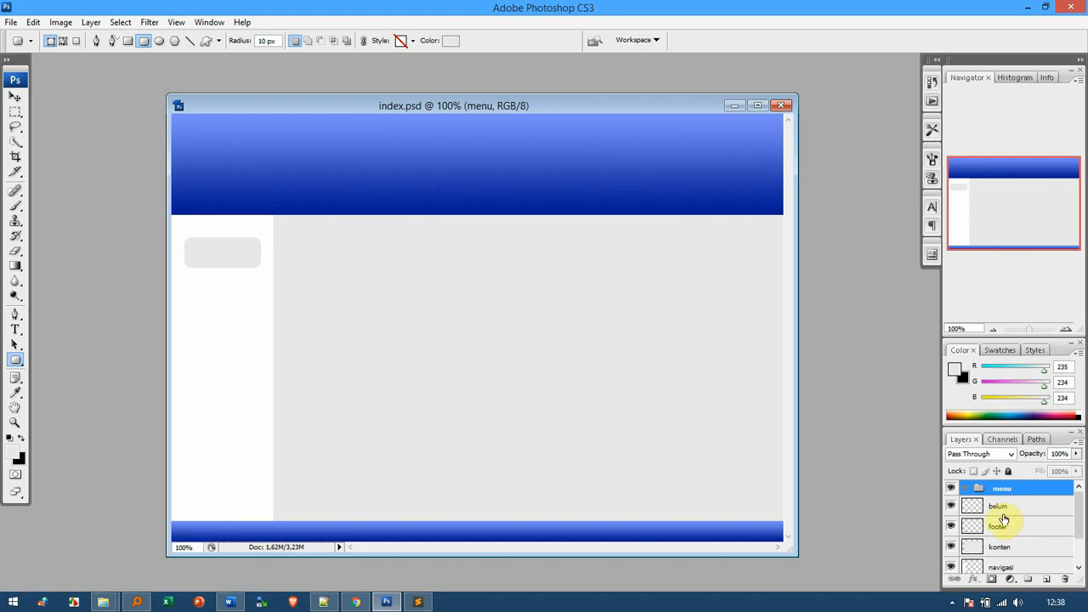
{"action": "left_click_drag", "start_coordinate": [1002, 516], "coordinate": [1005, 490]}
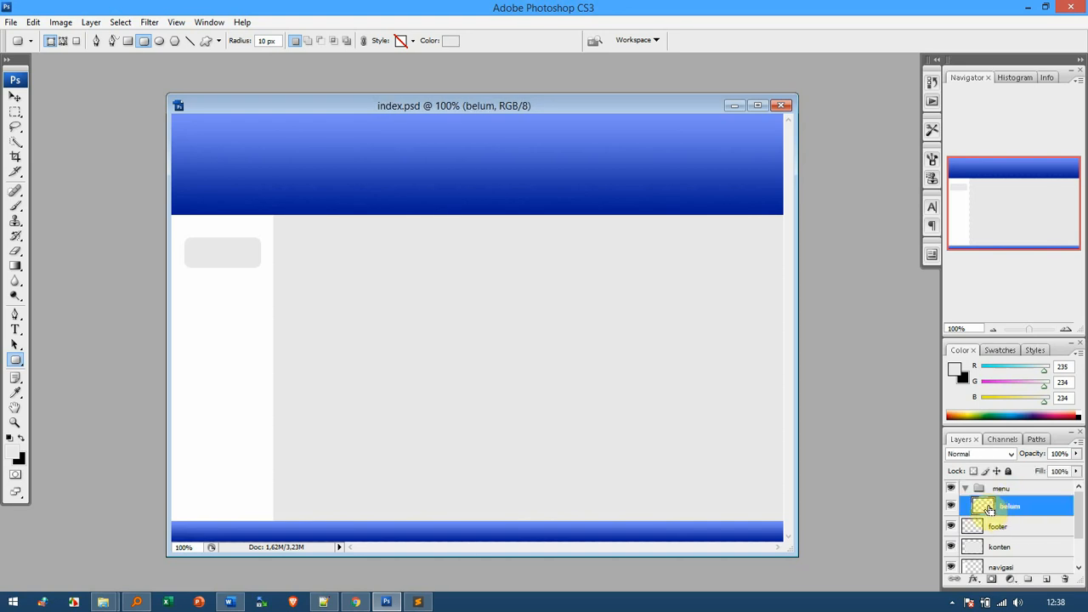
Step: Fill the belum button shape with the orange-yellow colour #eebc0e
{"action": "left_click", "coordinate": [985, 507], "text": "ctrl"}
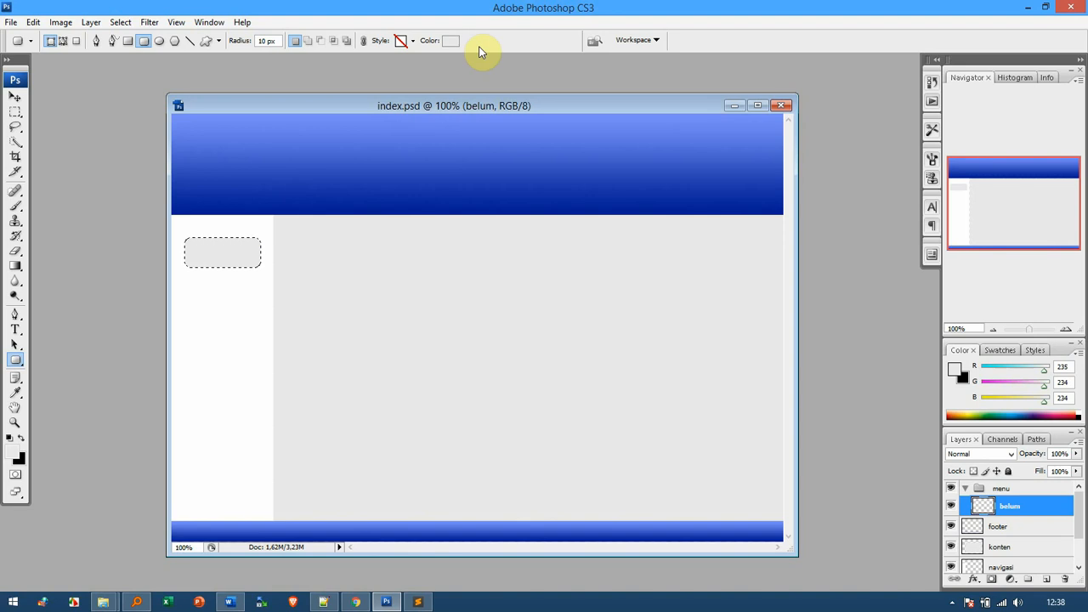
{"action": "left_click", "coordinate": [449, 44]}
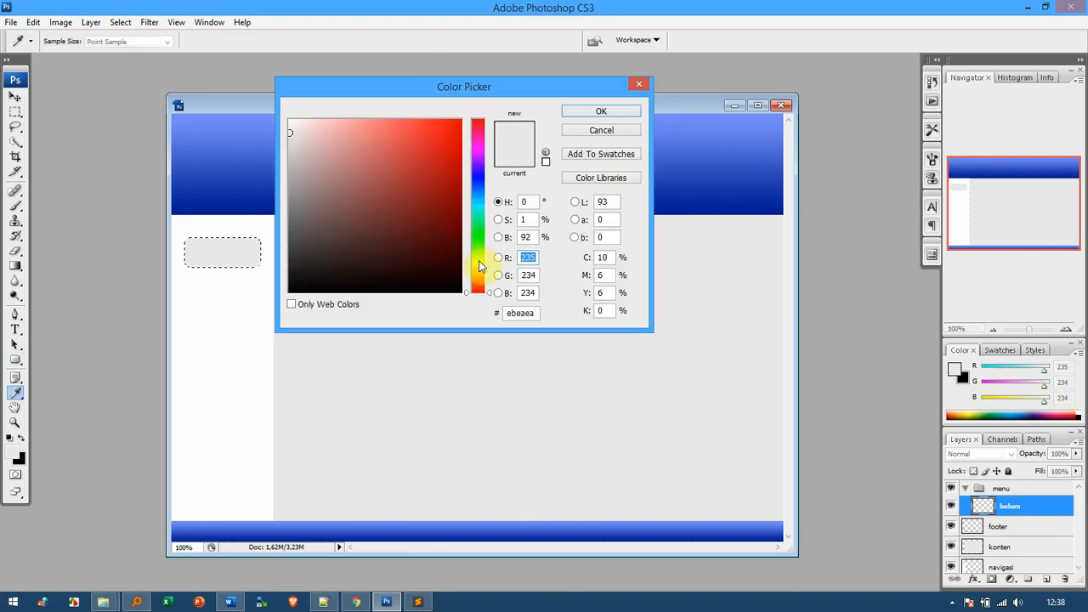
{"action": "left_click", "coordinate": [480, 271]}
{"action": "left_click", "coordinate": [452, 130]}
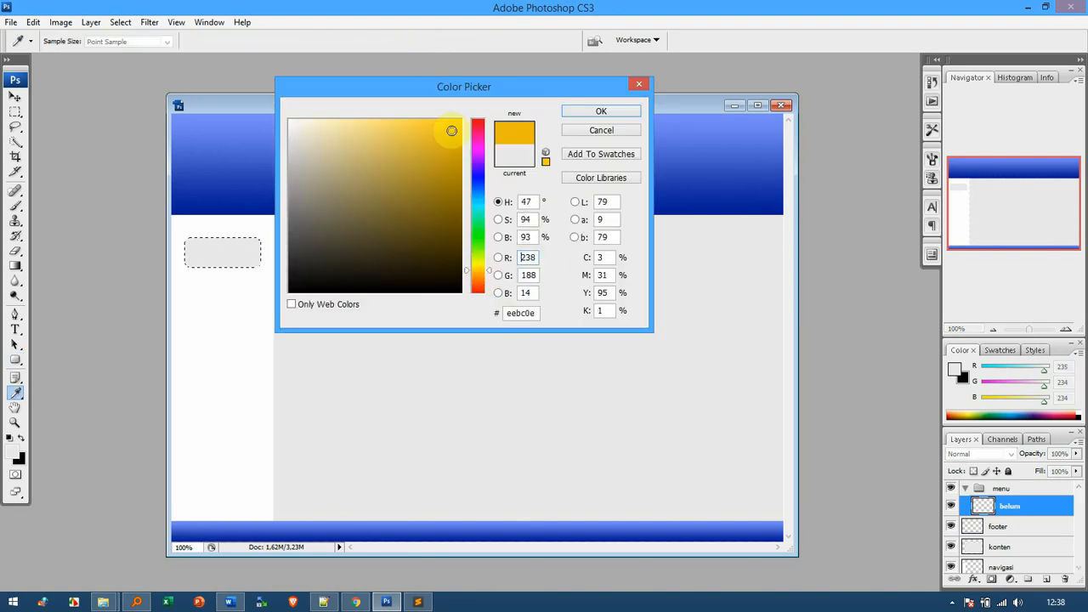
{"action": "left_click", "coordinate": [586, 112]}
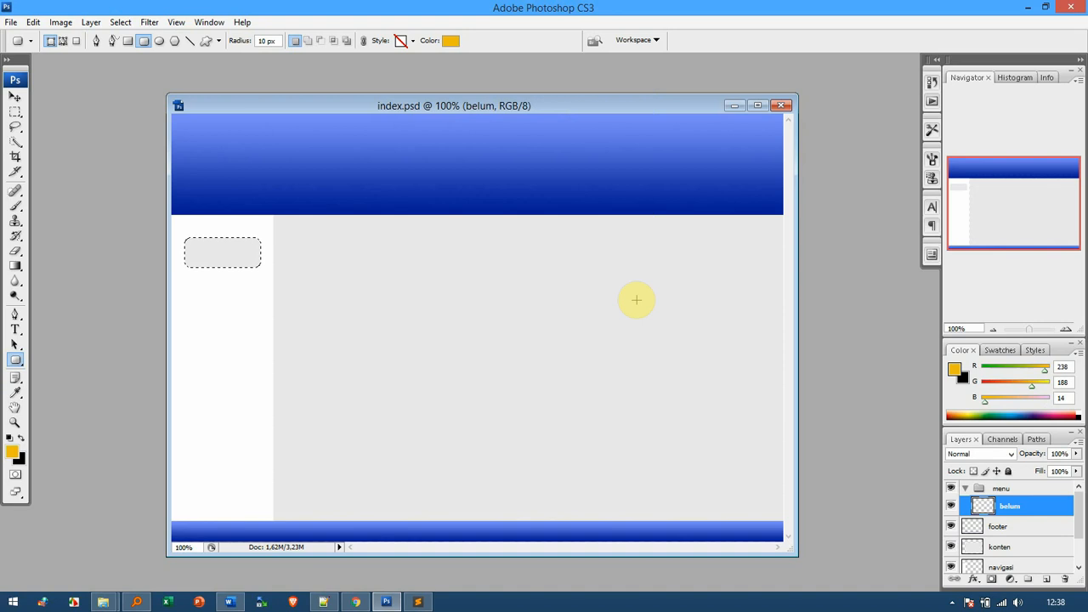
{"action": "key", "text": "alt+BackSpace"}
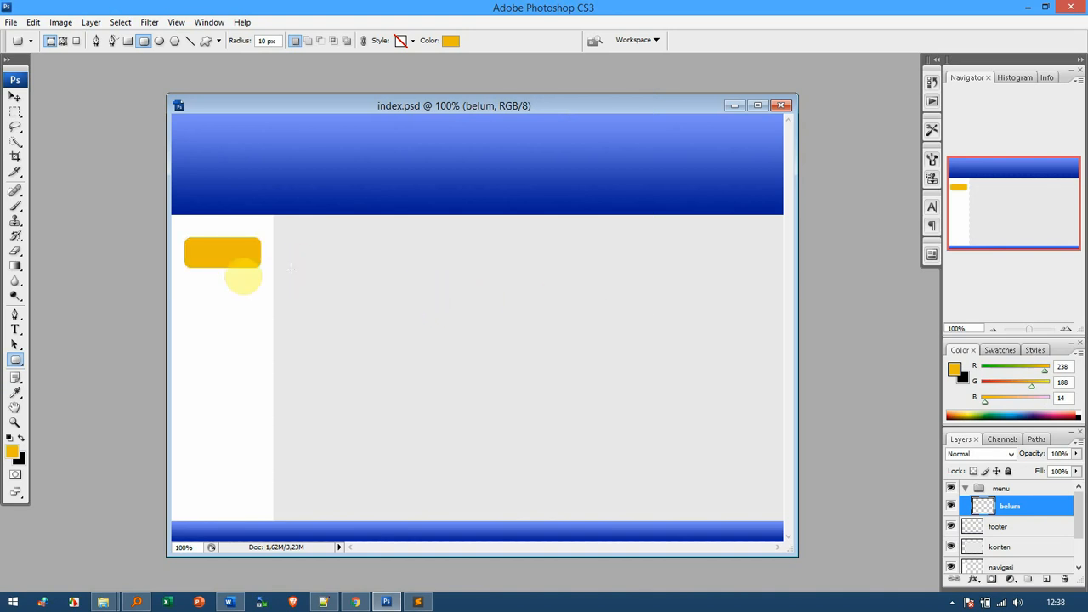
Step: Scale the belum button to about 115% width and 87% height, and nudge it slightly within the navigation column
{"action": "key", "text": "ctrl+t"}
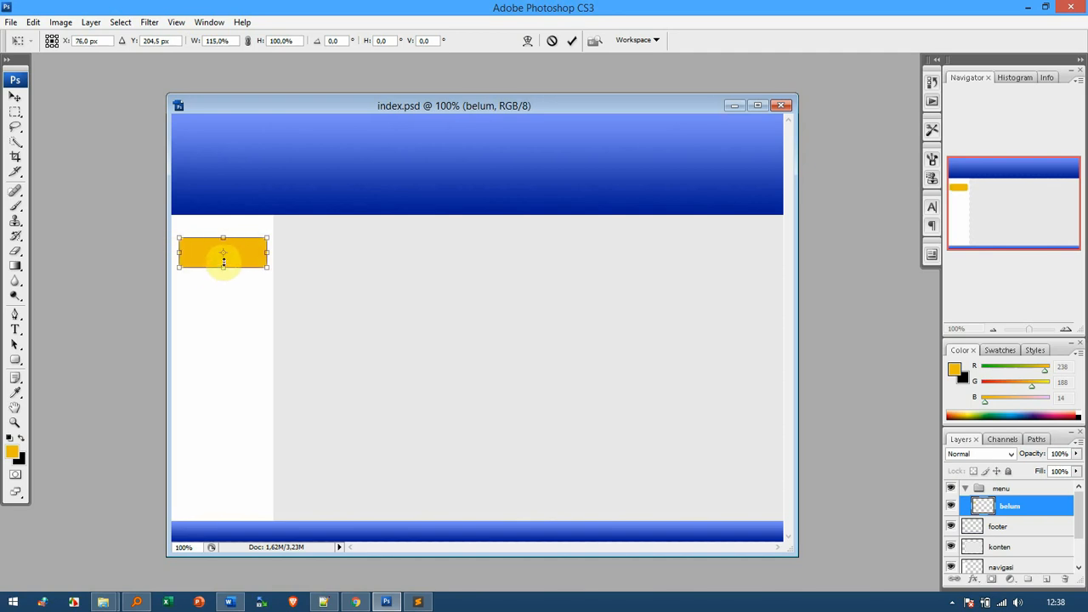
{"action": "left_click_drag", "start_coordinate": [224, 264], "coordinate": [223, 258]}
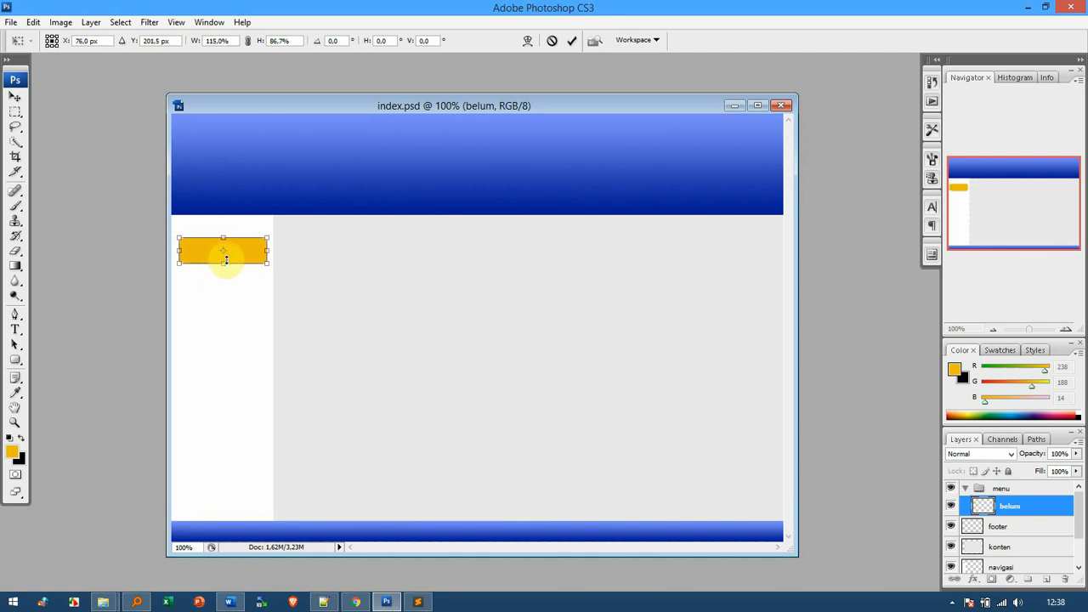
{"action": "left_click", "coordinate": [573, 43]}
{"action": "key", "text": "u"}
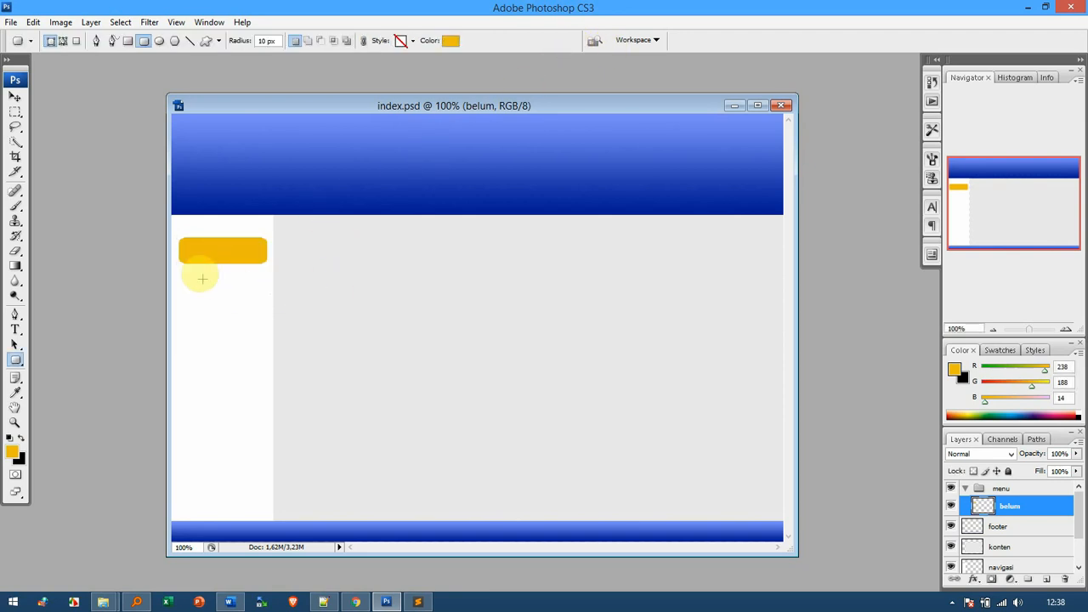
{"action": "left_click", "coordinate": [14, 96]}
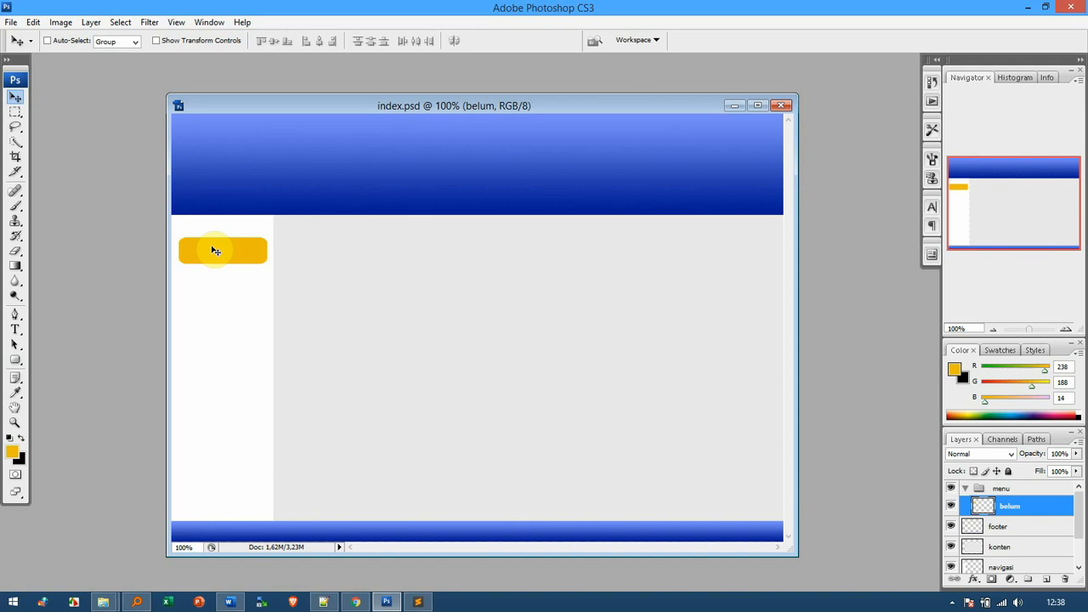
{"action": "left_click_drag", "start_coordinate": [212, 248], "coordinate": [210, 247]}
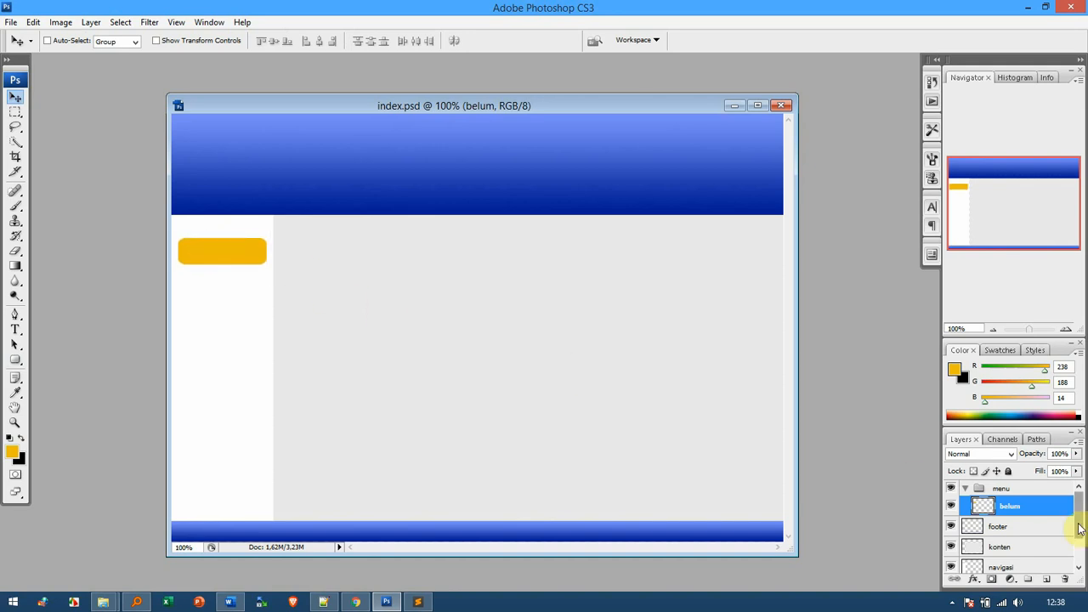
Step: Duplicate the belum button as a layer named sudah and place the copy directly below the original
{"action": "left_click_drag", "start_coordinate": [1026, 508], "coordinate": [1047, 579]}
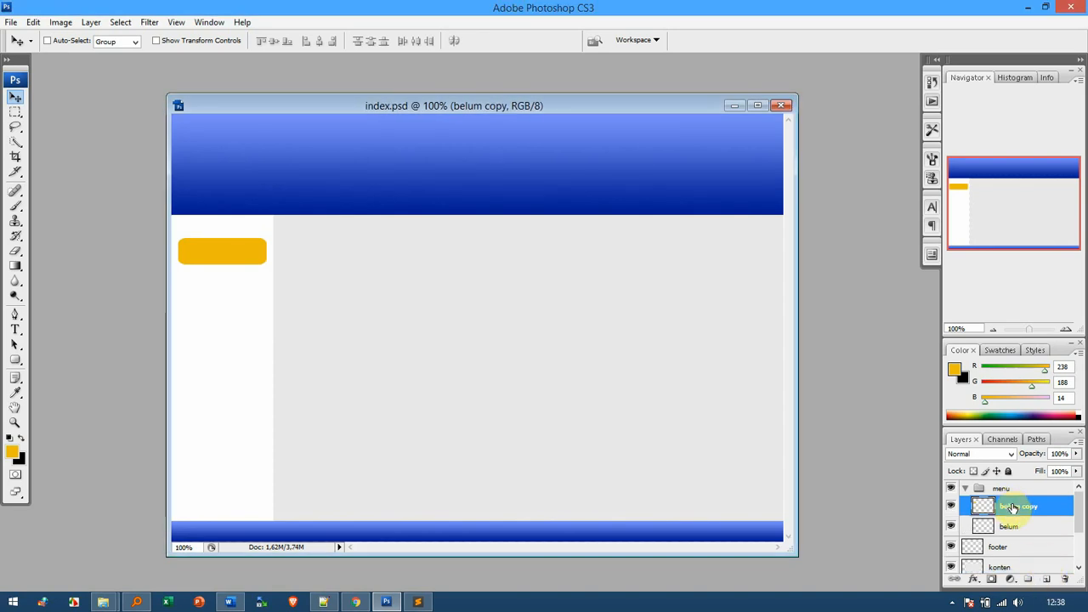
{"action": "double_click", "coordinate": [1016, 507]}
{"action": "type", "text": "sudah"}
{"action": "key", "text": "Return"}
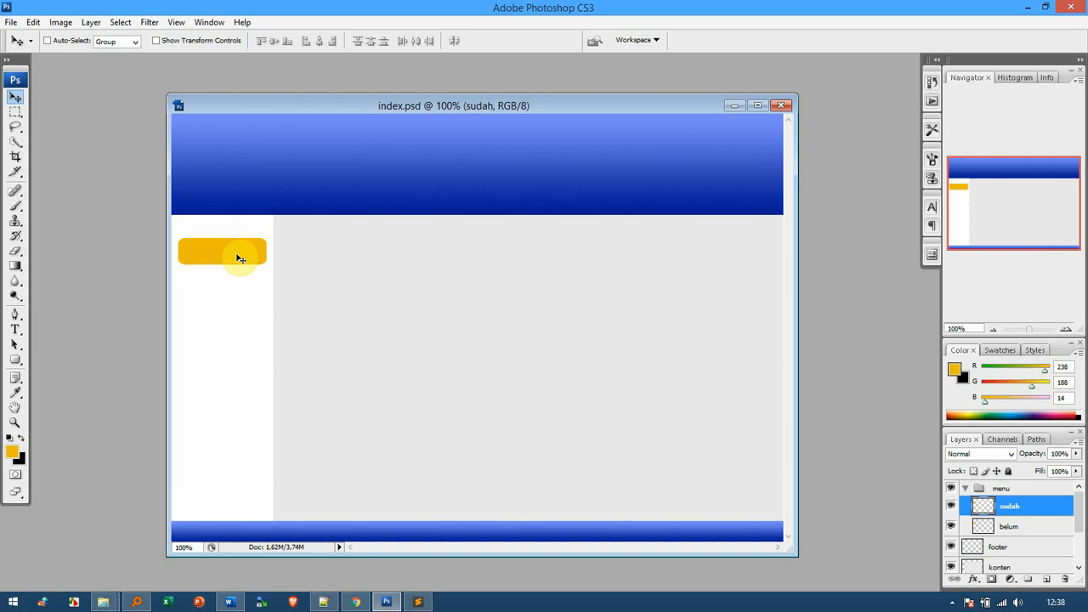
{"action": "left_click_drag", "start_coordinate": [240, 259], "coordinate": [238, 292]}
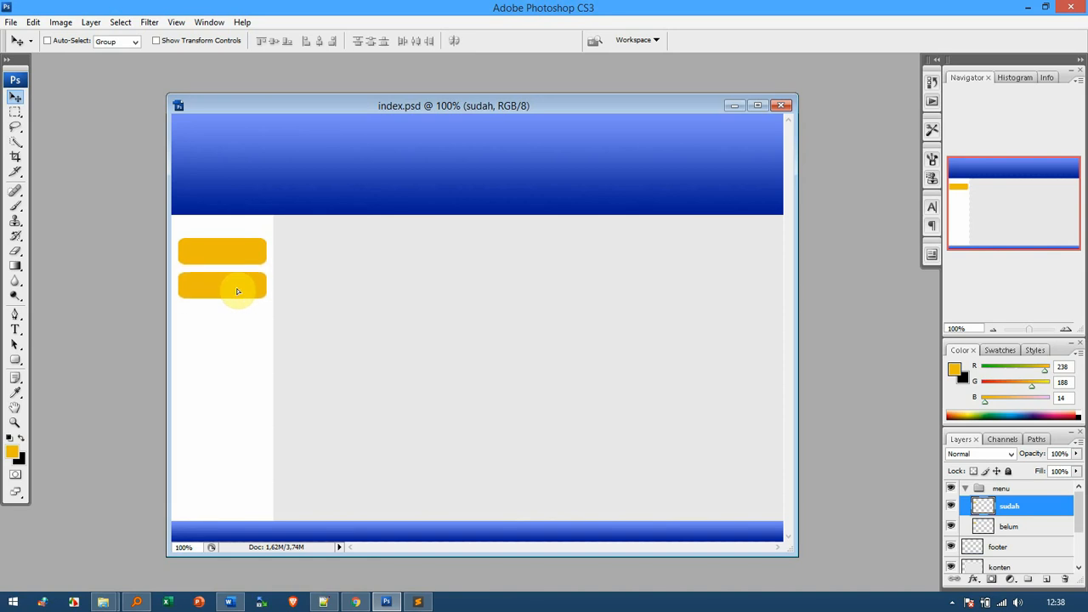
Step: Switch to the browser and check the highlight colour of the page's menu buttons
{"action": "left_click", "coordinate": [354, 602]}
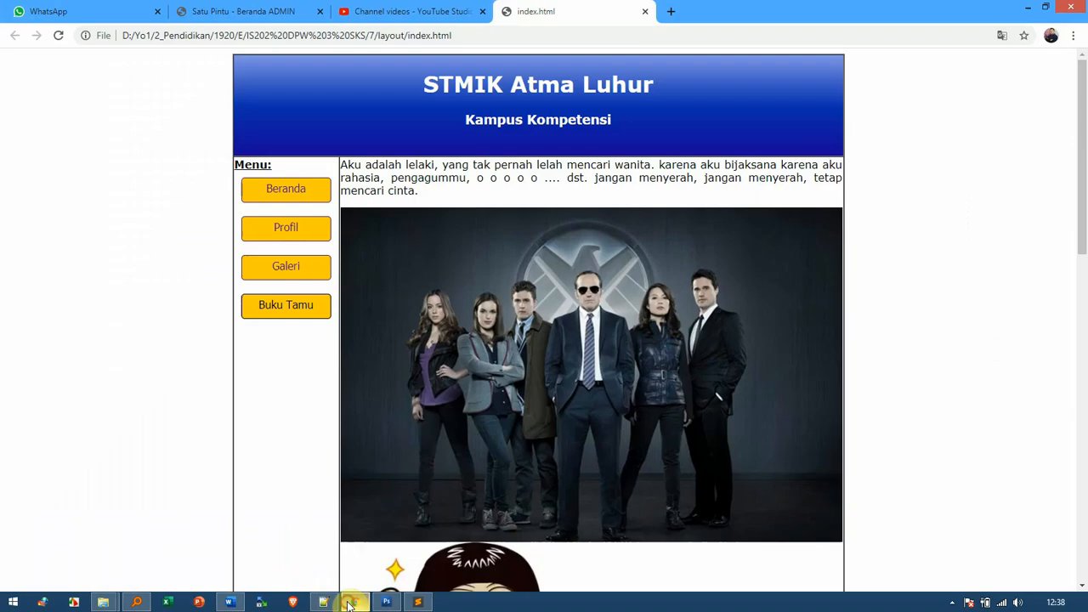
{"action": "left_click", "coordinate": [352, 602]}
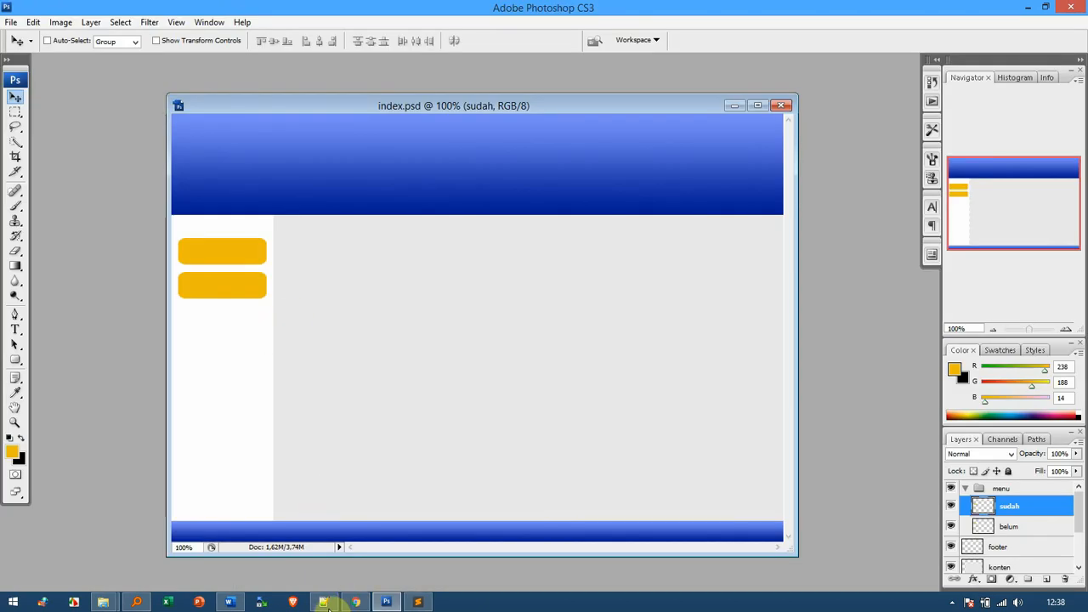
{"action": "key", "text": "alt+Tab"}
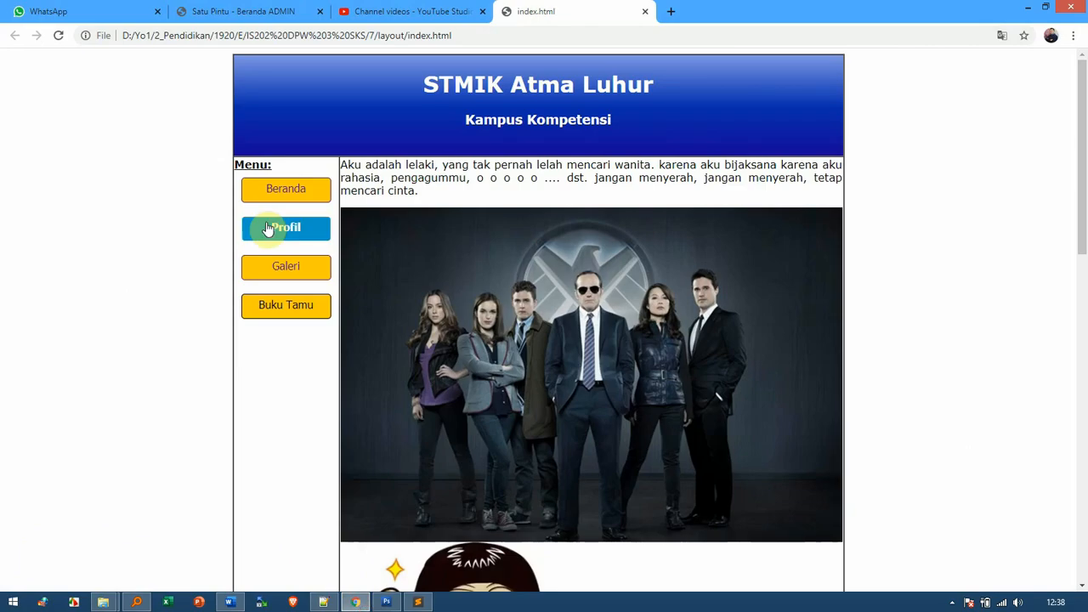
Step: Switch to Photoshop and fill the shape on the sudah layer with the blue colour #3362cd
{"action": "left_click", "coordinate": [387, 602]}
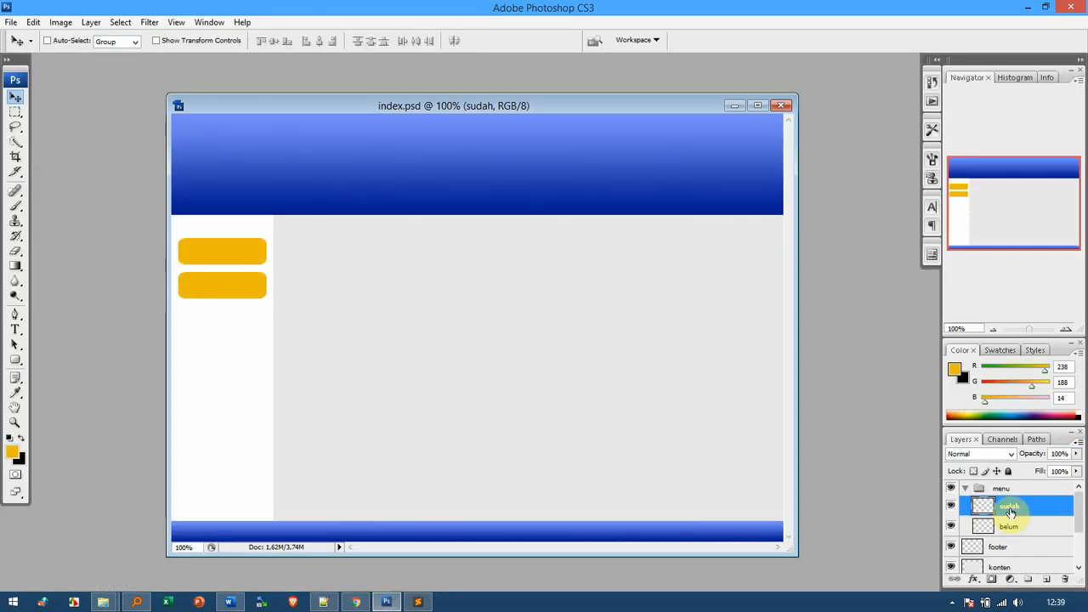
{"action": "left_click", "coordinate": [979, 509]}
{"action": "left_click", "coordinate": [982, 508], "text": "ctrl"}
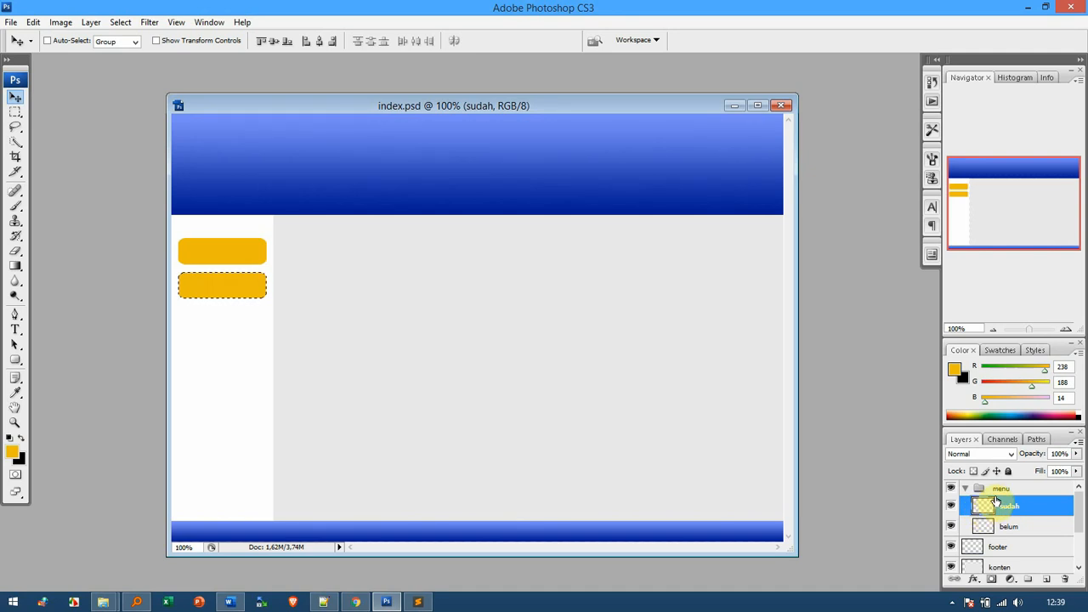
{"action": "left_click", "coordinate": [17, 455]}
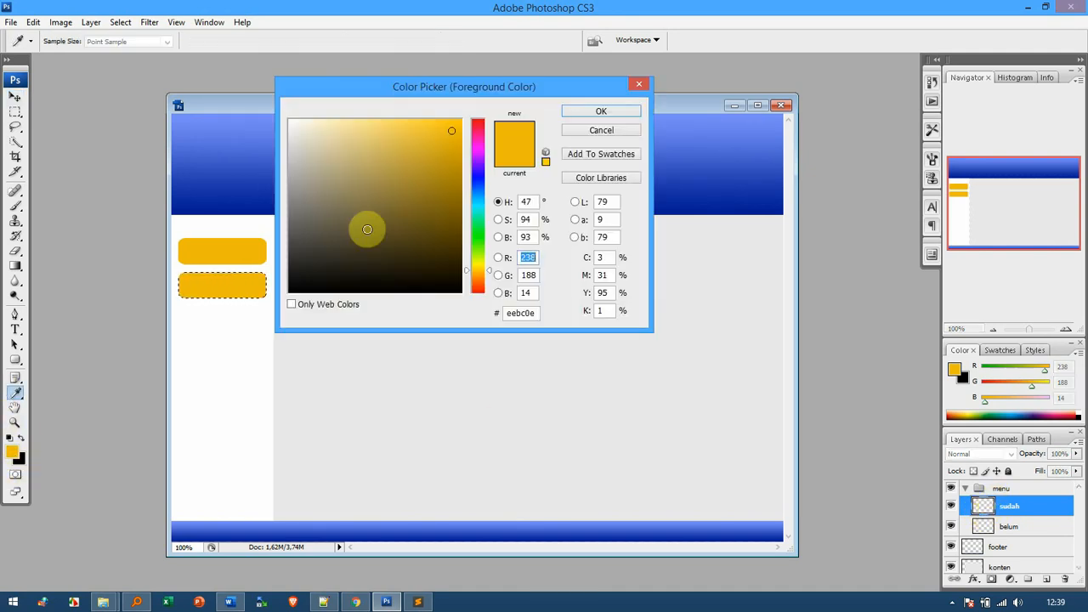
{"action": "left_click", "coordinate": [479, 181]}
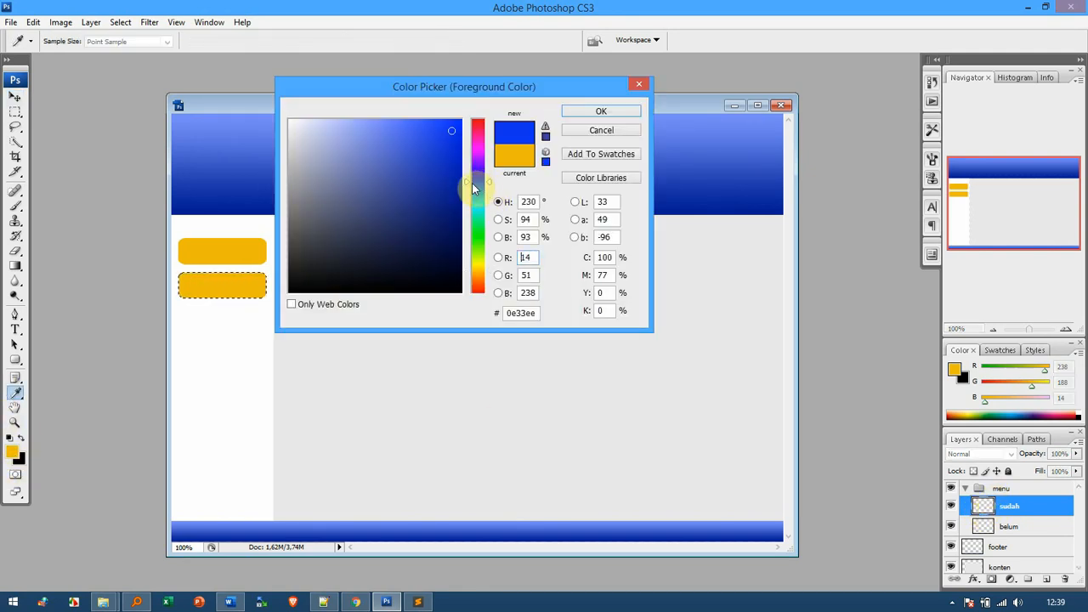
{"action": "mouse_move", "coordinate": [430, 149]}
{"action": "left_mouse_down"}
{"action": "mouse_move", "coordinate": [425, 133]}
{"action": "mouse_move", "coordinate": [419, 154]}
{"action": "left_mouse_up"}
{"action": "left_click", "coordinate": [478, 185]}
{"action": "left_click", "coordinate": [429, 153]}
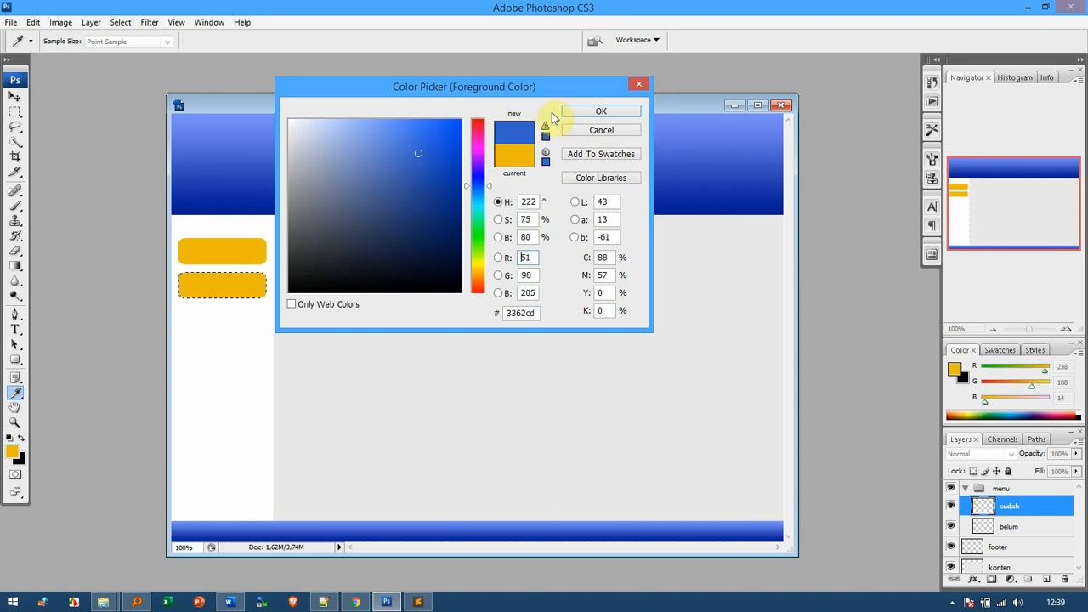
{"action": "left_click", "coordinate": [601, 111]}
{"action": "key", "text": "alt+BackSpace"}
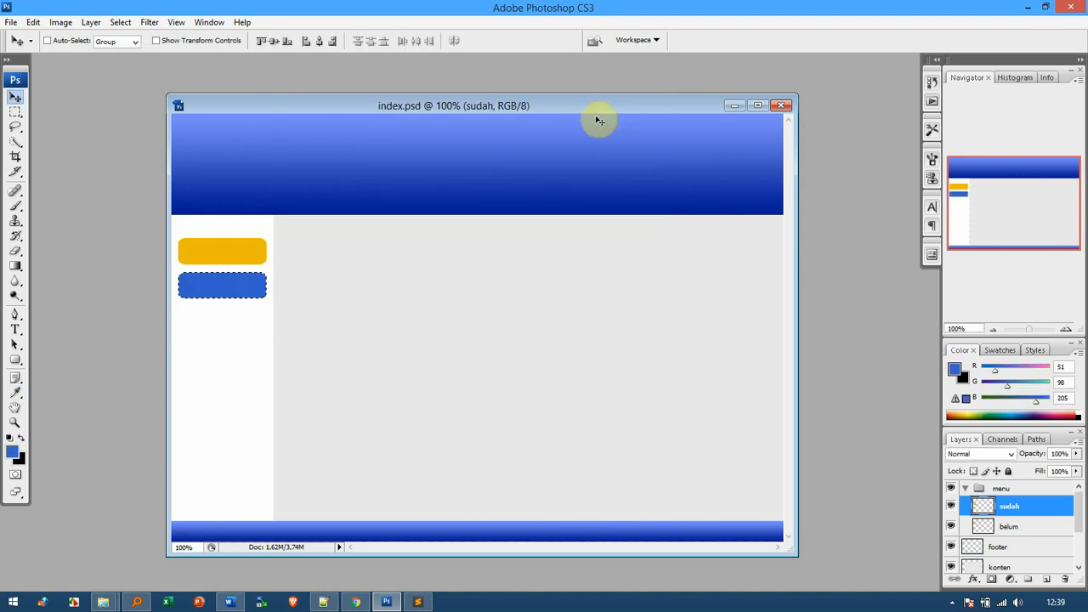
{"action": "key", "text": "ctrl+d"}
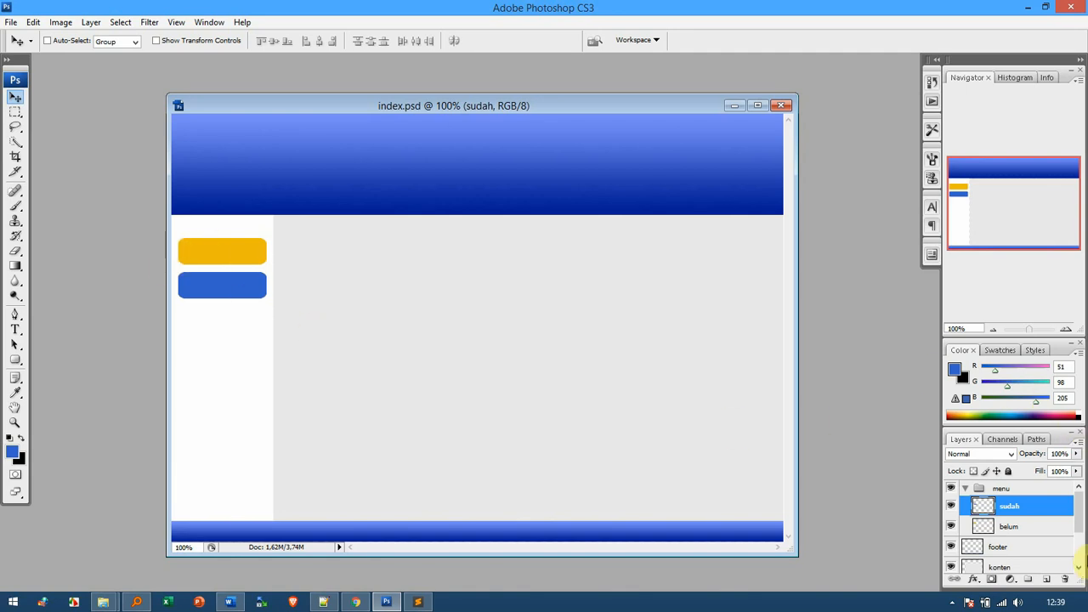
Step: Hide the navigasi layer so the navigation column behind the buttons is transparent
{"action": "left_click_drag", "start_coordinate": [1080, 542], "coordinate": [1083, 557]}
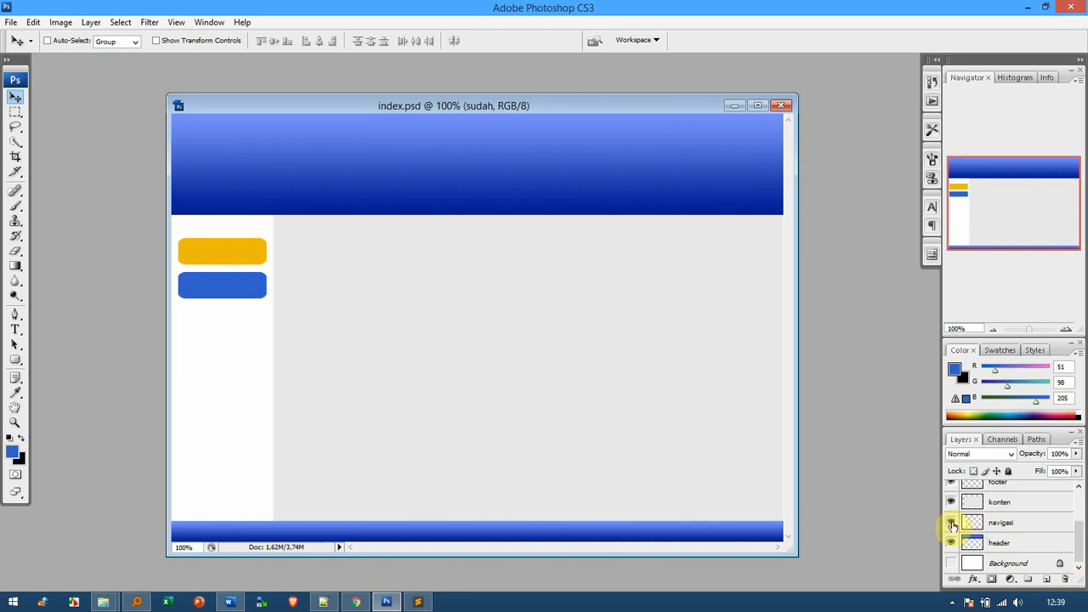
{"action": "left_click", "coordinate": [952, 523]}
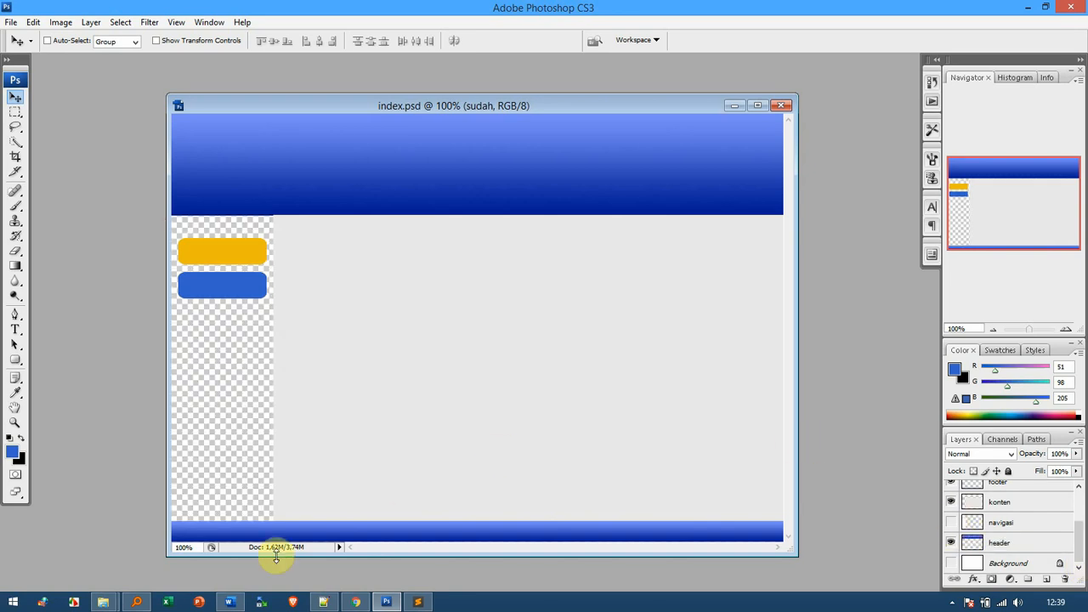
Step: Switch to the Word course plan and review the Slicing desain and Save for web items for weeks 9-10
{"action": "left_click", "coordinate": [235, 603]}
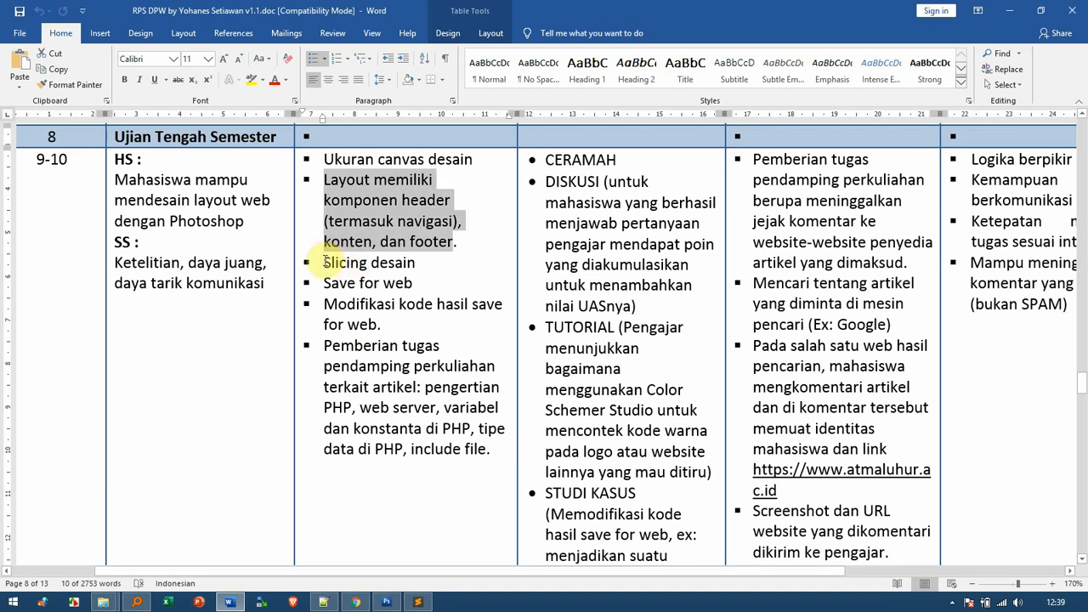
{"action": "left_click_drag", "start_coordinate": [324, 262], "coordinate": [415, 267]}
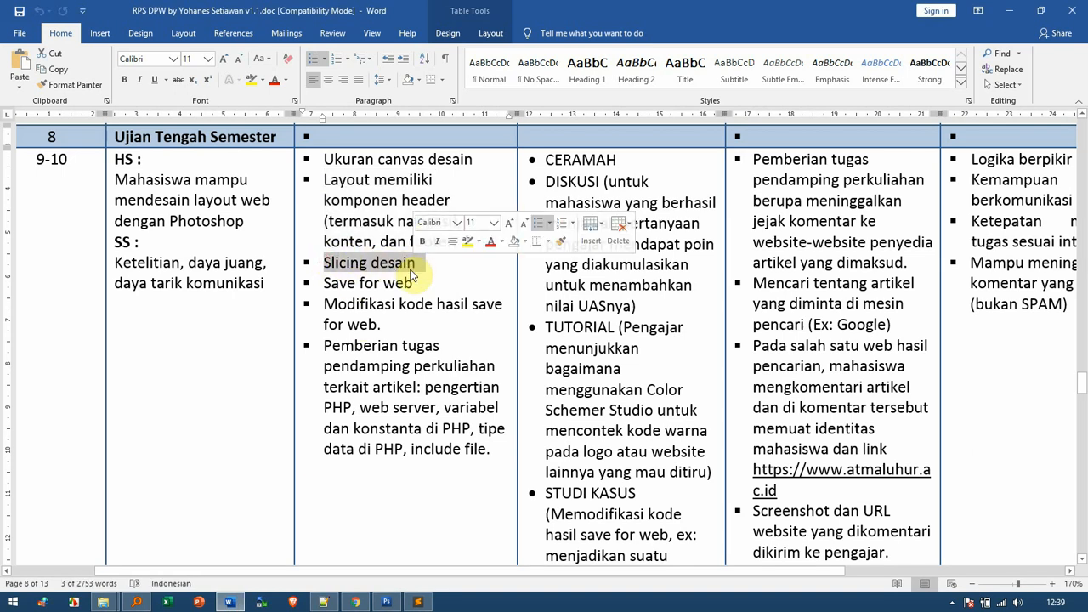
{"action": "left_click_drag", "start_coordinate": [326, 283], "coordinate": [413, 285]}
Step: Switch back to Photoshop, activate the Slice tool and enlarge the index.psd window to show the canvas edges
{"action": "left_click", "coordinate": [387, 602]}
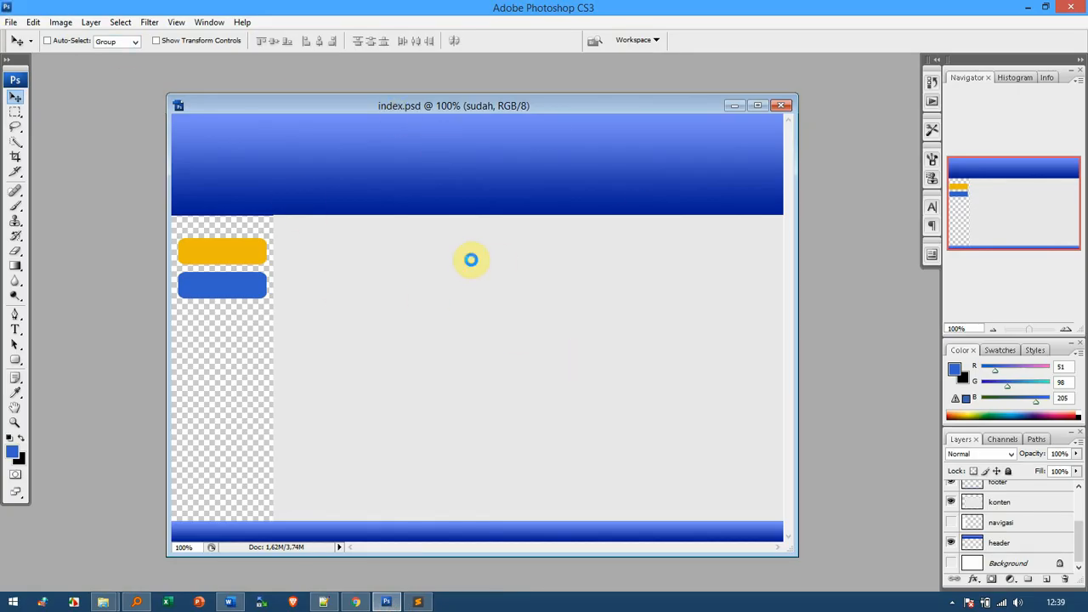
{"action": "left_click", "coordinate": [10, 24]}
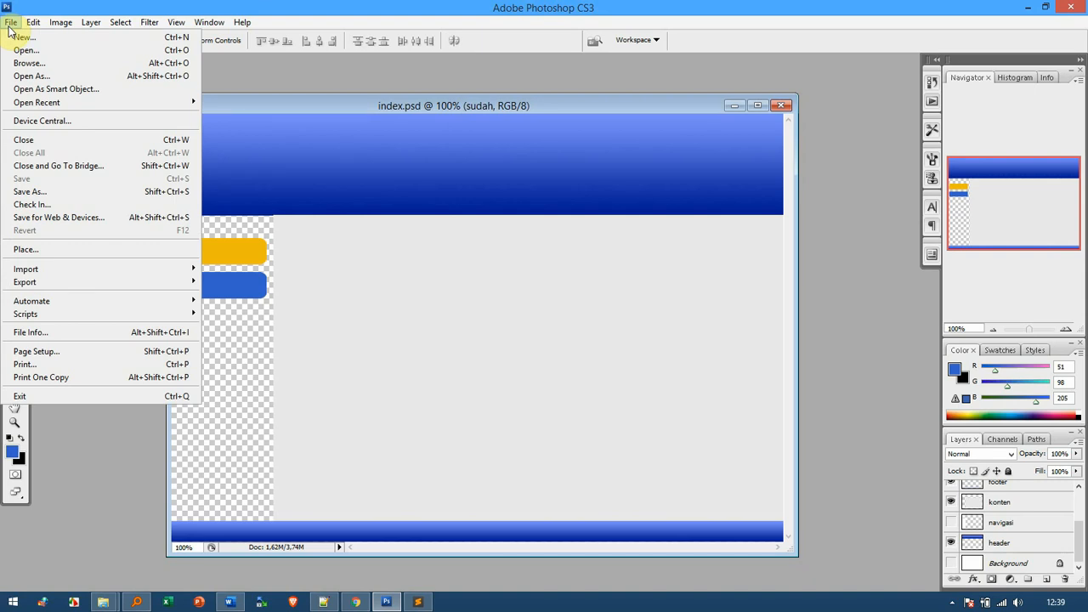
{"action": "left_click", "coordinate": [341, 78]}
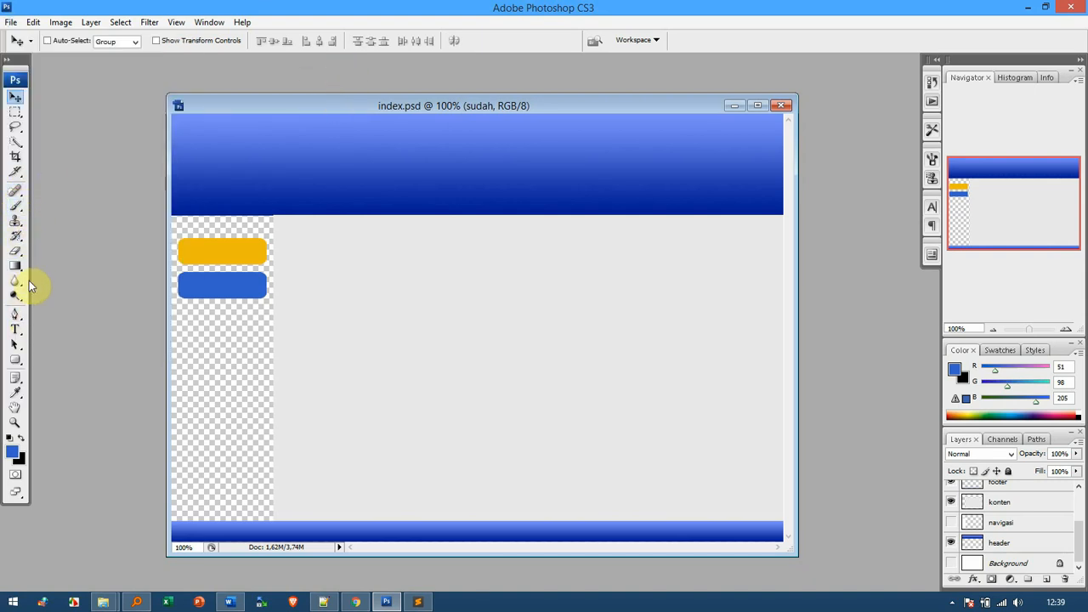
{"action": "left_click", "coordinate": [16, 169]}
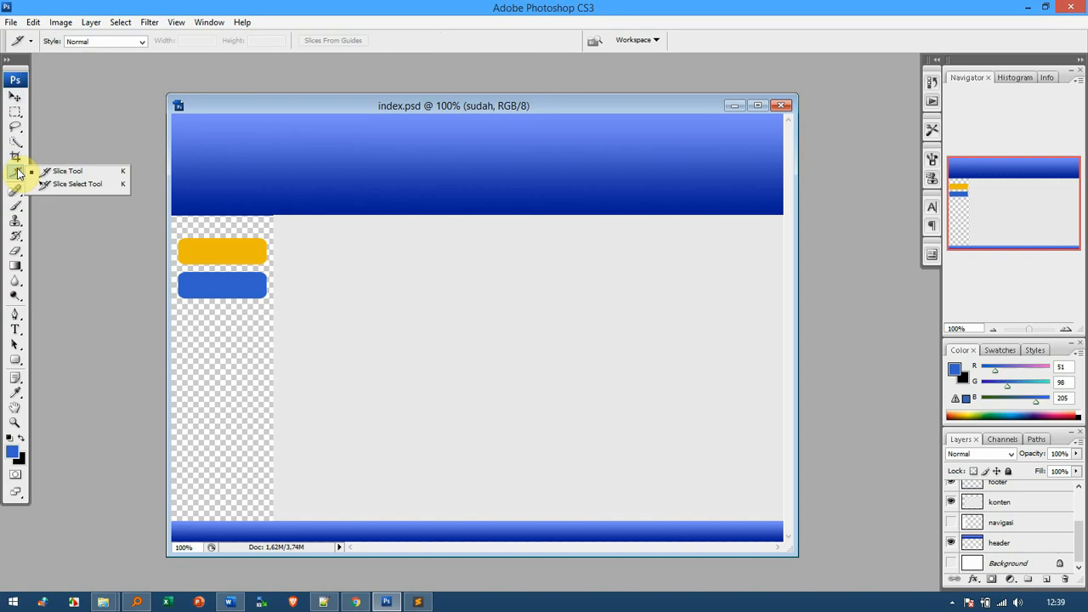
{"action": "left_click", "coordinate": [89, 177]}
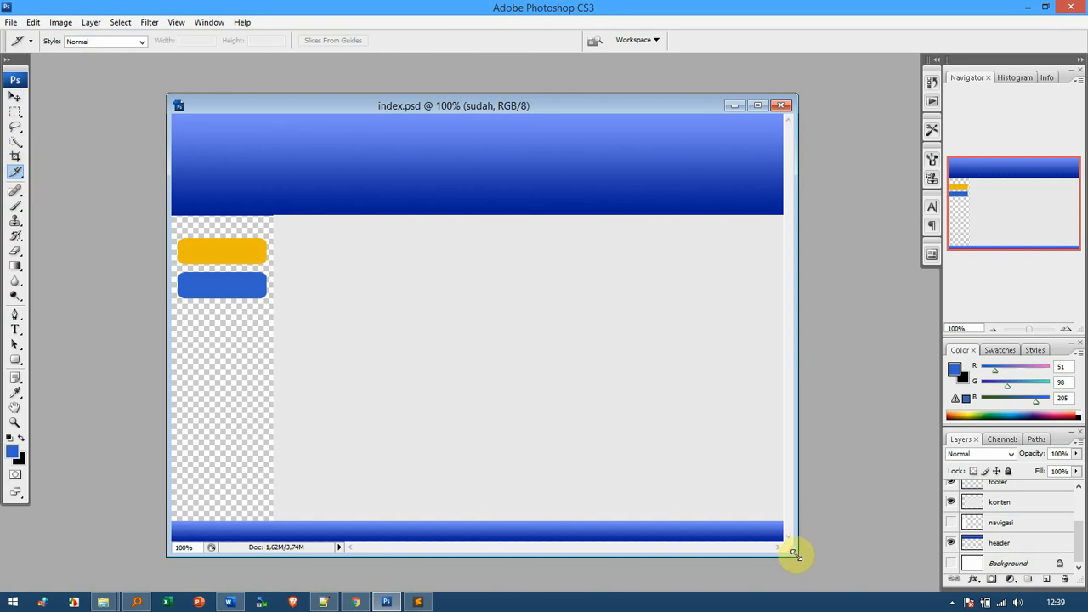
{"action": "left_click_drag", "start_coordinate": [796, 554], "coordinate": [864, 585]}
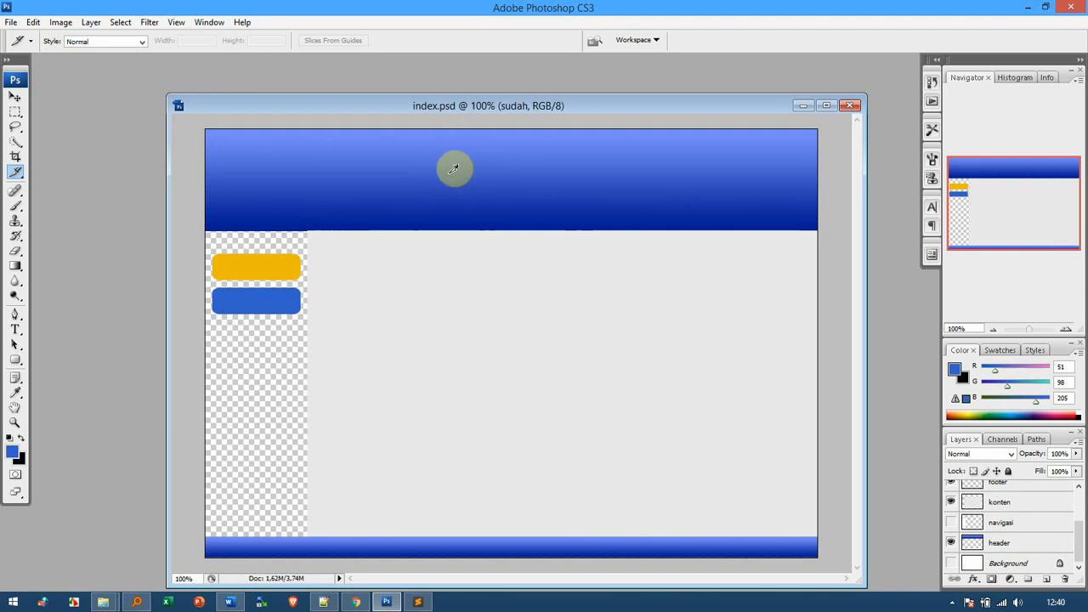
Step: Move the header layer above the footer layer, directly below the menu group
{"action": "left_click", "coordinate": [1049, 542]}
{"action": "mouse_move", "coordinate": [1049, 537]}
{"action": "left_mouse_down"}
{"action": "mouse_move", "coordinate": [1062, 476]}
{"action": "mouse_move", "coordinate": [1042, 478]}
{"action": "mouse_move", "coordinate": [1049, 550]}
{"action": "mouse_move", "coordinate": [1042, 545]}
{"action": "left_mouse_up"}
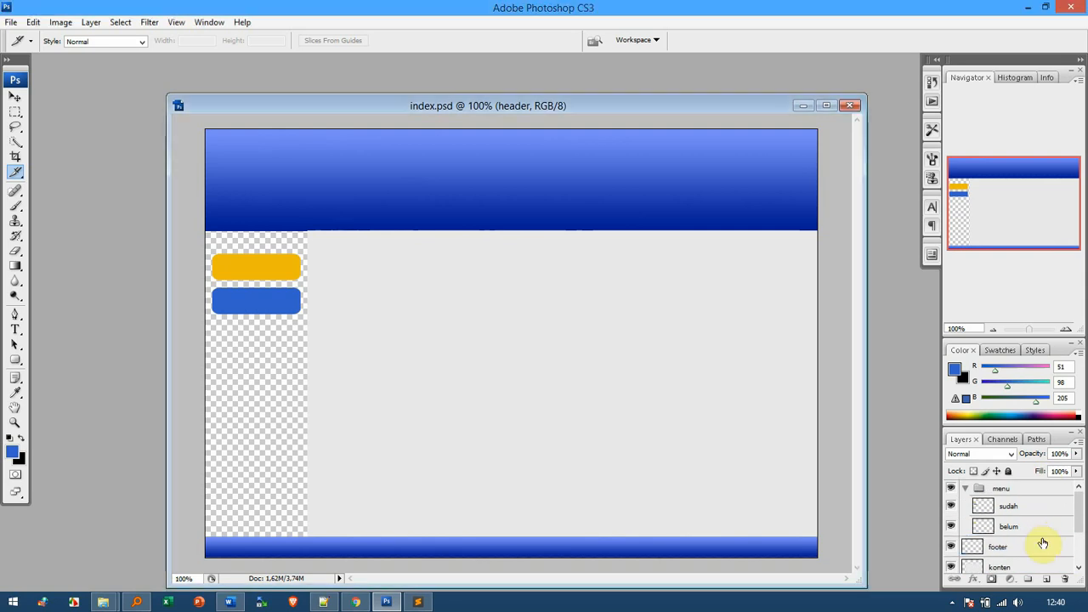
{"action": "scroll", "coordinate": [1016, 551], "scroll_direction": "down", "scroll_amount": 1}
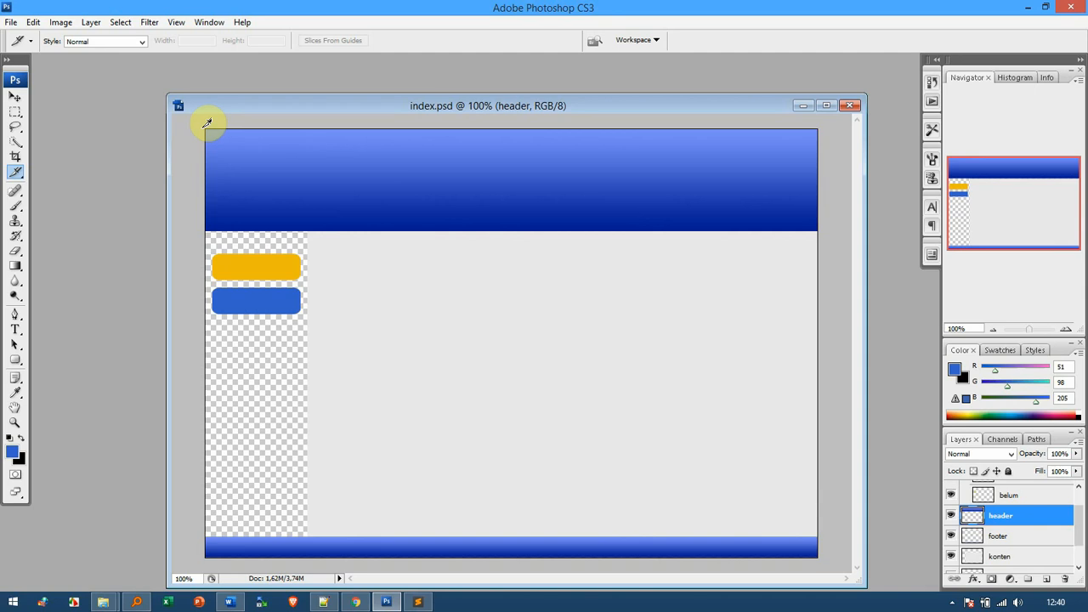
Step: Draw four slices covering the header, the navigation column, the content area and the footer
{"action": "mouse_move", "coordinate": [214, 126]}
{"action": "left_mouse_down"}
{"action": "mouse_move", "coordinate": [501, 209]}
{"action": "mouse_move", "coordinate": [825, 224]}
{"action": "left_mouse_up"}
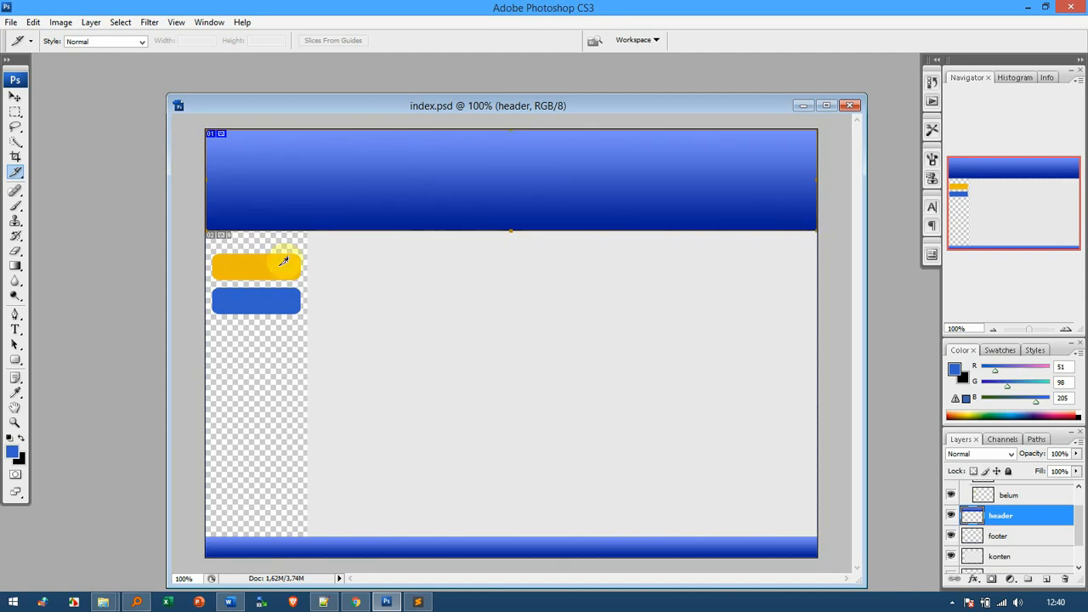
{"action": "left_click_drag", "start_coordinate": [197, 230], "coordinate": [311, 532]}
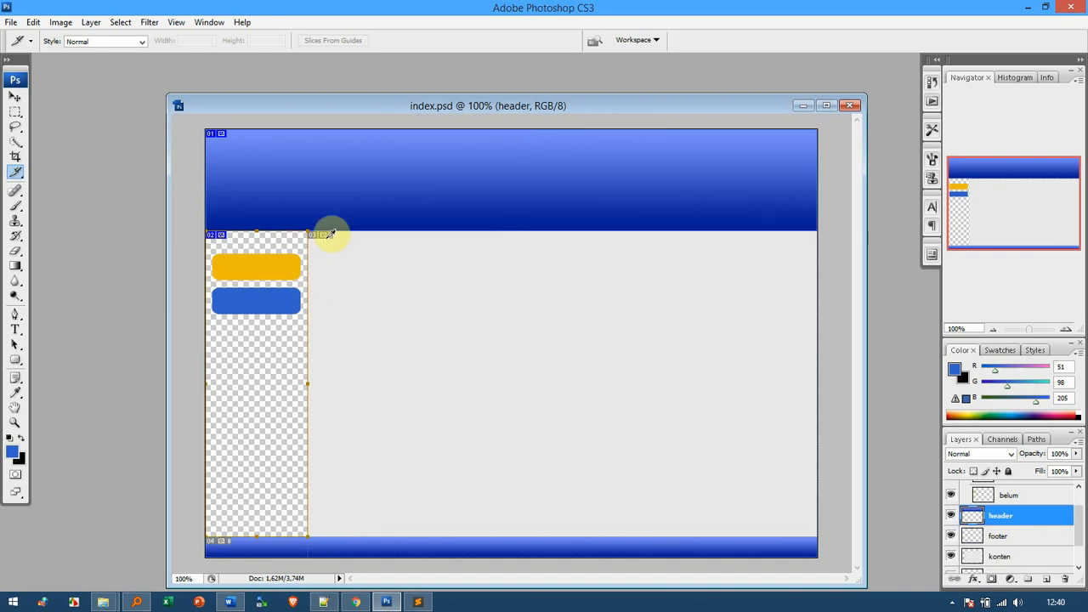
{"action": "left_click_drag", "start_coordinate": [315, 225], "coordinate": [825, 529]}
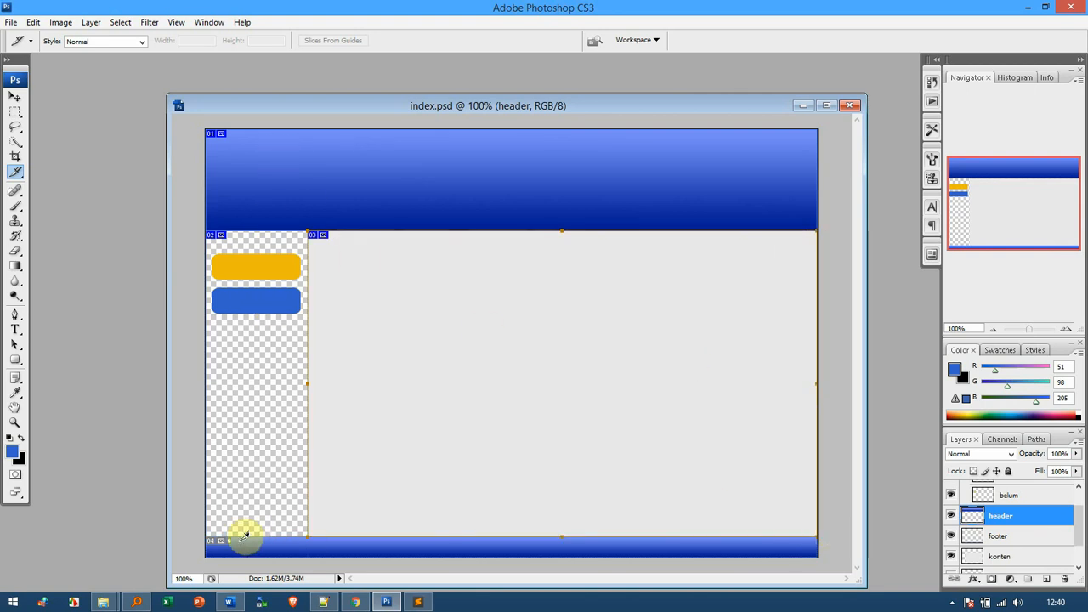
{"action": "left_click_drag", "start_coordinate": [201, 532], "coordinate": [825, 553]}
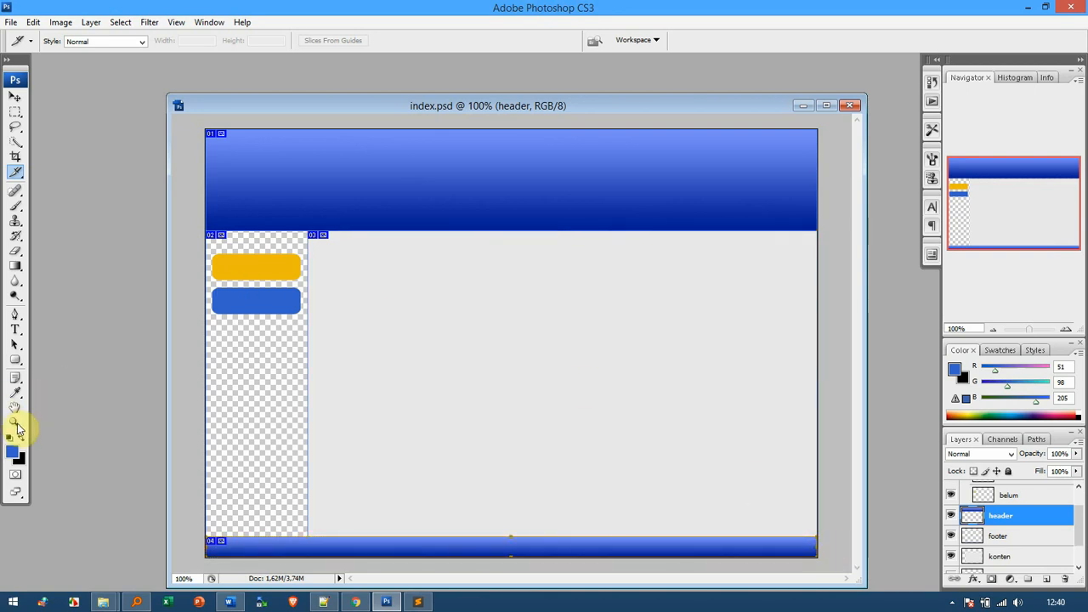
Step: Draw separate slices tightly around the orange-yellow and blue menu buttons, working at 300% zoom
{"action": "left_click", "coordinate": [15, 423]}
{"action": "left_click", "coordinate": [227, 265]}
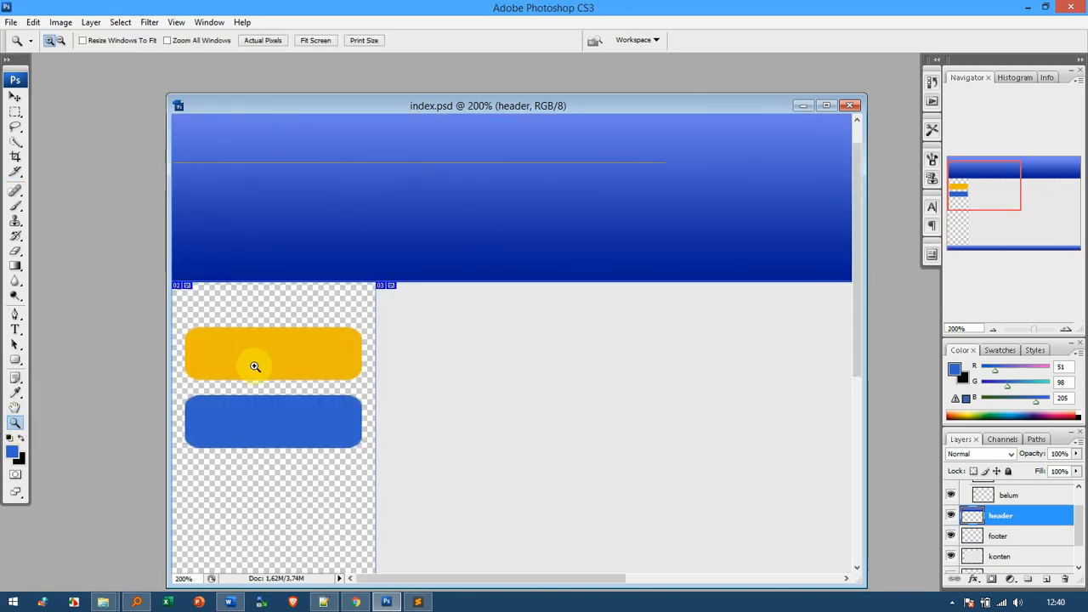
{"action": "left_click", "coordinate": [255, 366]}
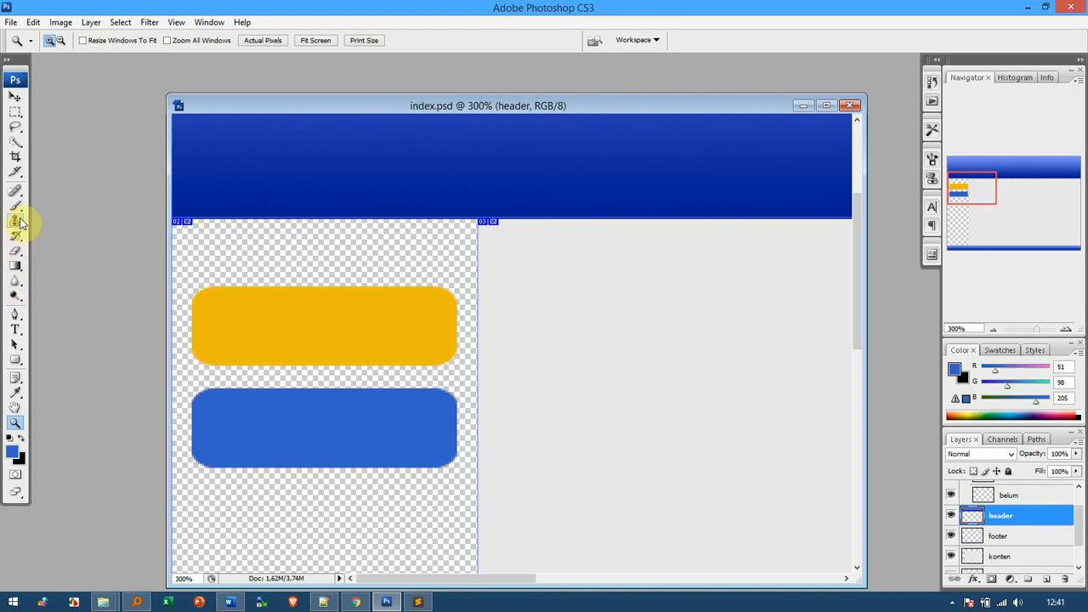
{"action": "left_click", "coordinate": [16, 171]}
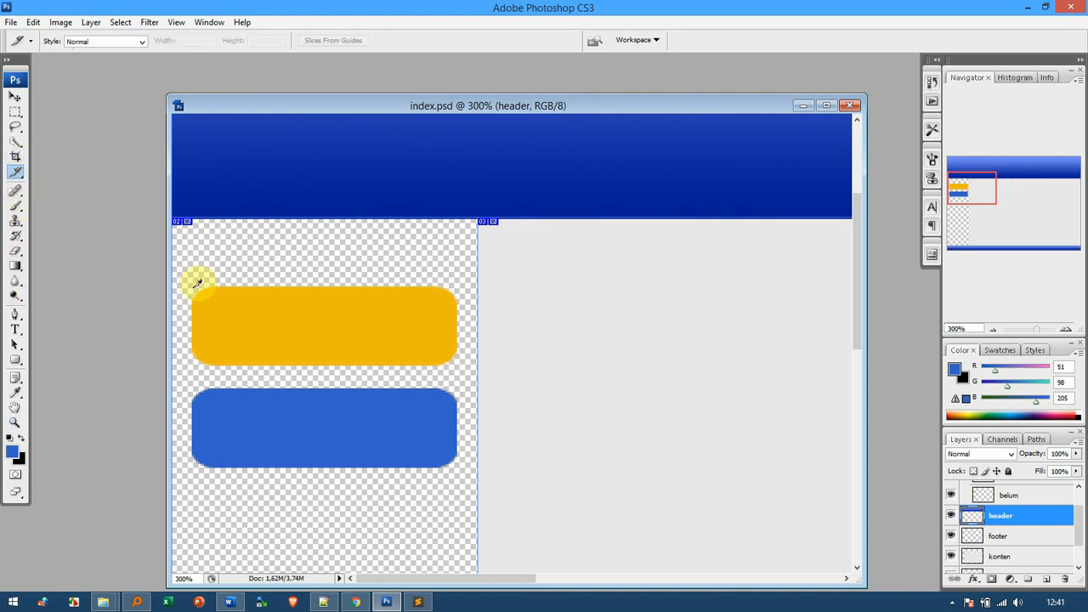
{"action": "left_click_drag", "start_coordinate": [196, 284], "coordinate": [460, 365]}
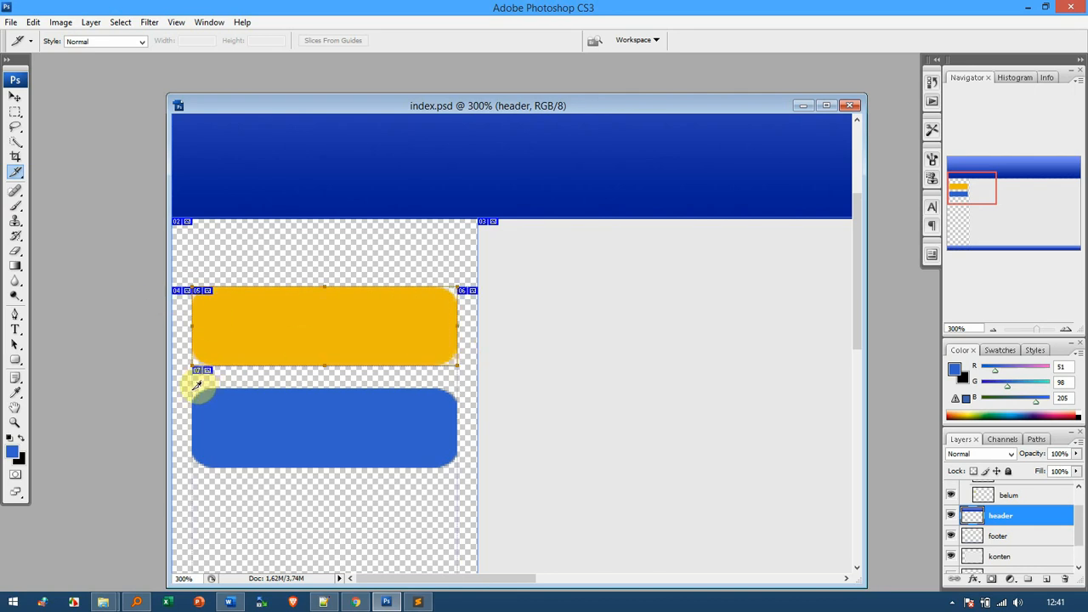
{"action": "left_click_drag", "start_coordinate": [195, 386], "coordinate": [459, 467]}
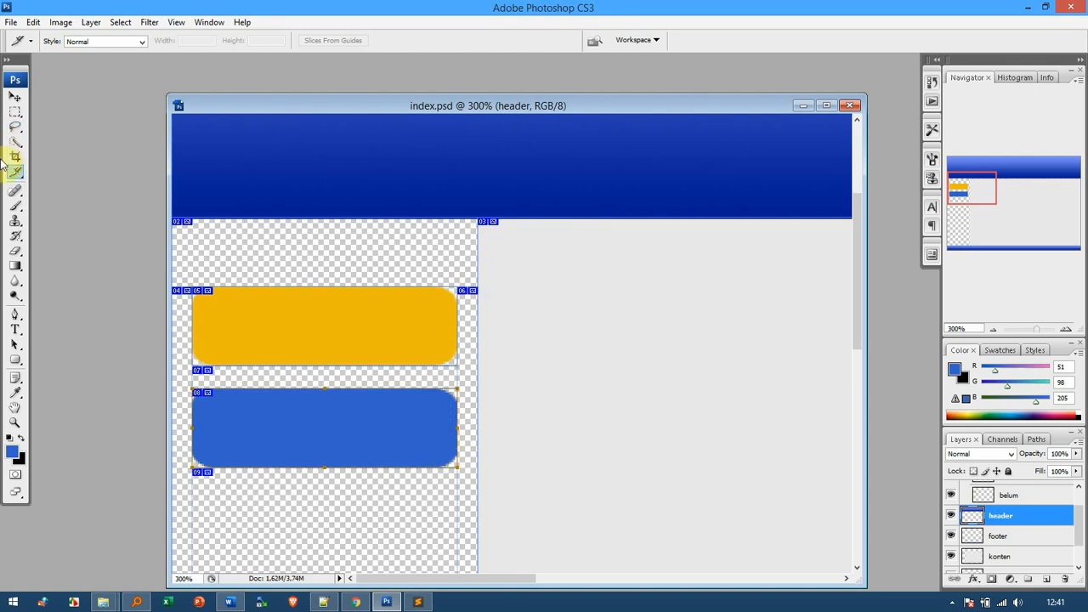
Step: Start saving the sliced layout with Save for Web & Devices and proceed to choosing its save location
{"action": "left_click", "coordinate": [12, 21]}
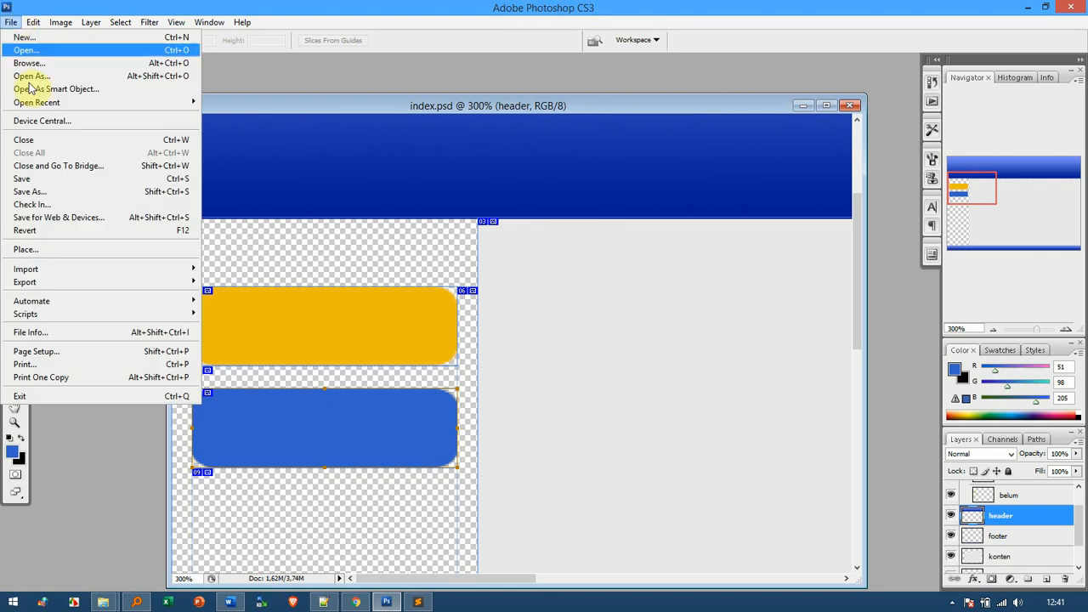
{"action": "left_click", "coordinate": [108, 222]}
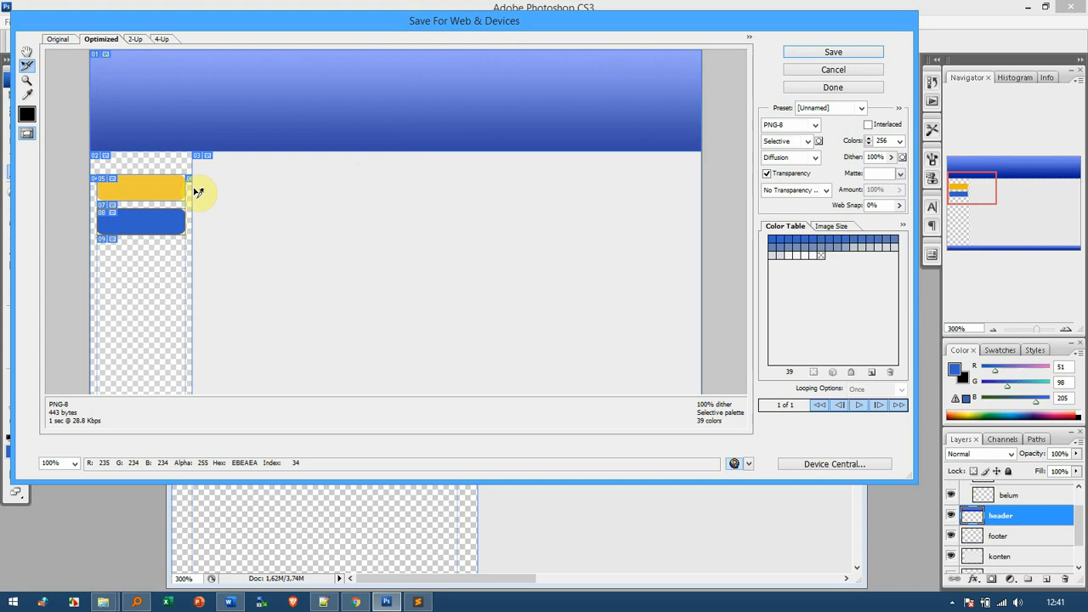
{"action": "left_click", "coordinate": [842, 52]}
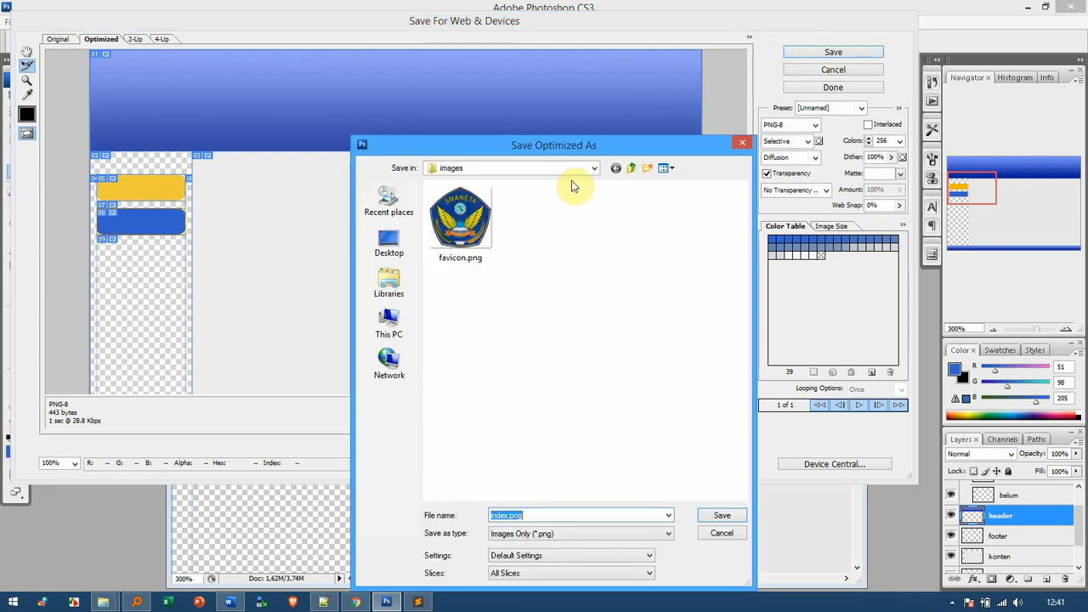
Step: Switch to File Explorer, create a folder named kerja inside folder 9 of IS202 DPW 3 SKS, and open it
{"action": "left_click", "coordinate": [103, 602]}
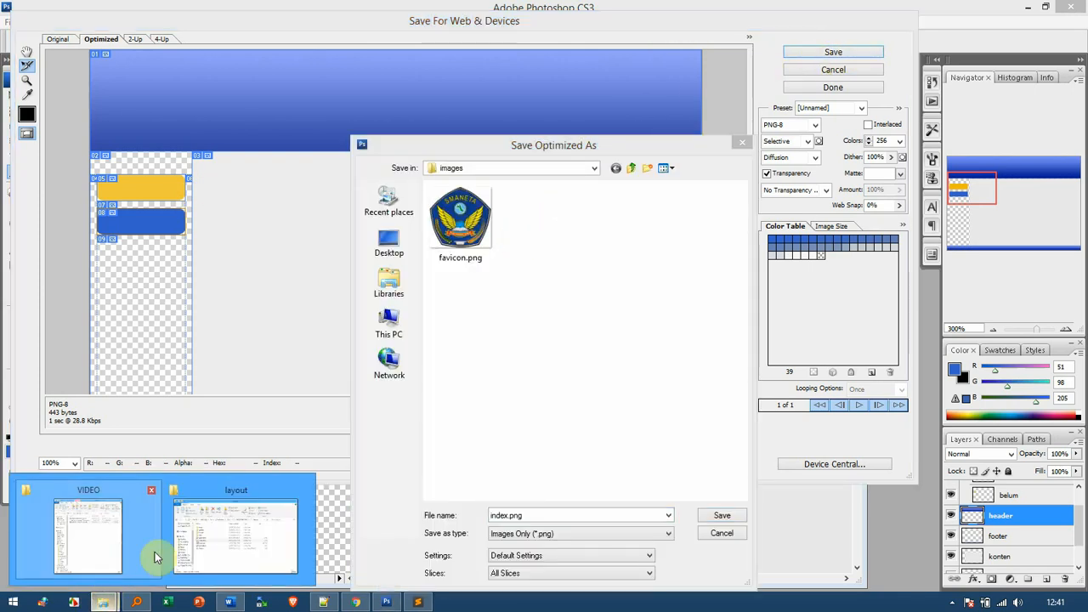
{"action": "left_click", "coordinate": [228, 534]}
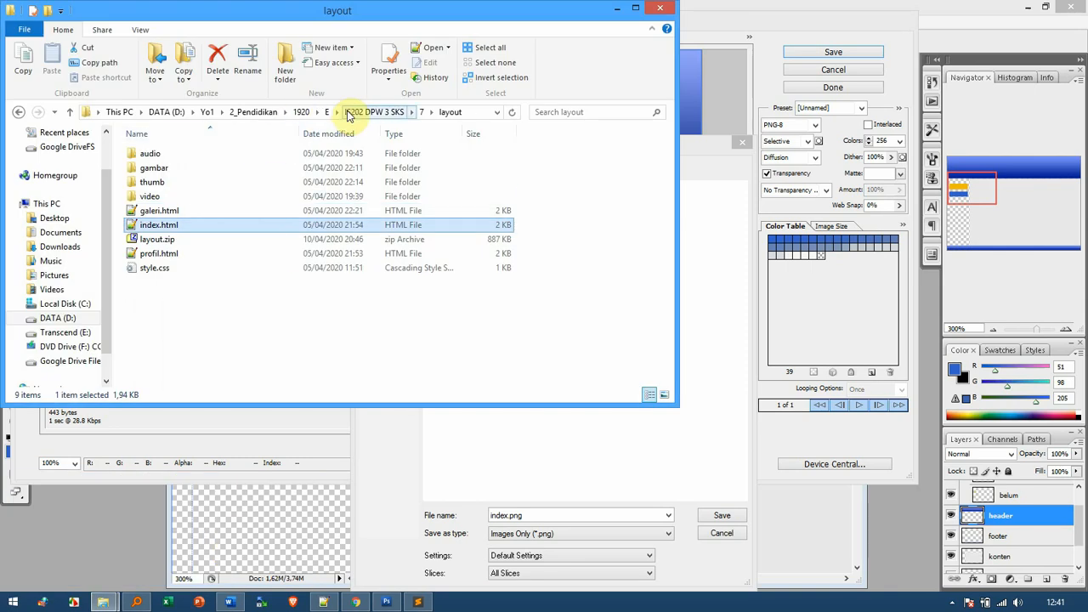
{"action": "left_click", "coordinate": [391, 112]}
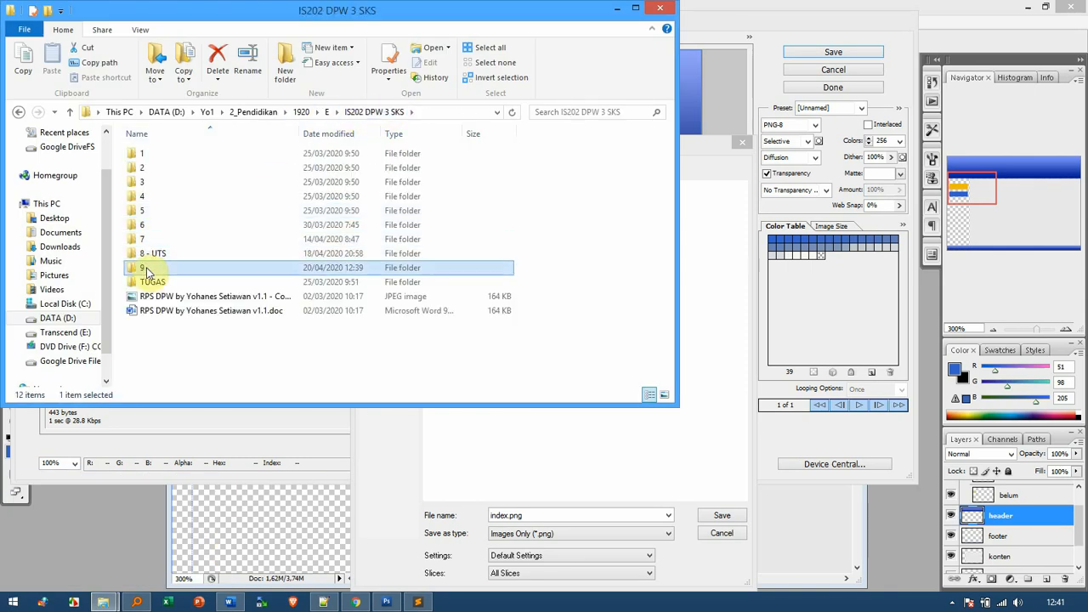
{"action": "double_click", "coordinate": [146, 268]}
{"action": "left_click", "coordinate": [275, 69]}
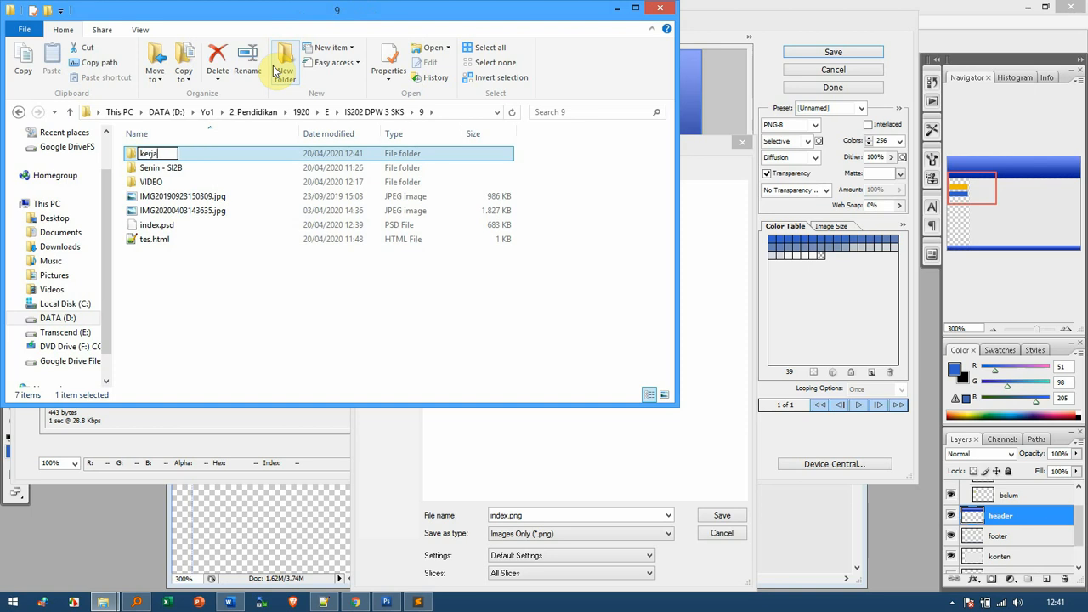
{"action": "key", "text": "Return"}
{"action": "key", "text": "Return"}
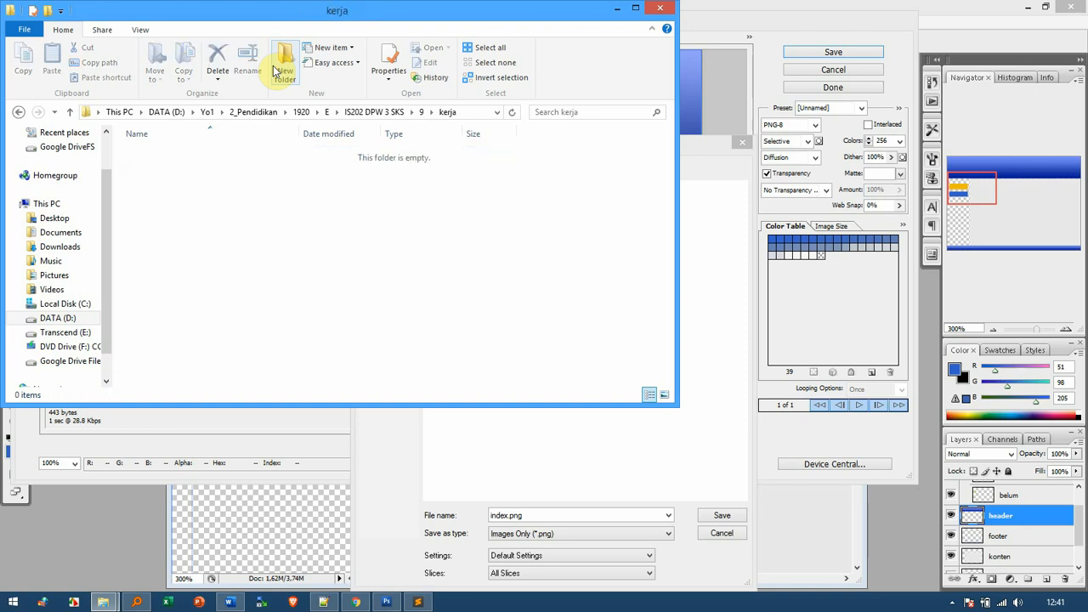
Step: Copy the kerja folder's path and set it as the save location for the optimized slices
{"action": "left_click", "coordinate": [480, 111]}
{"action": "key", "text": "ctrl+c"}
{"action": "left_click", "coordinate": [616, 8]}
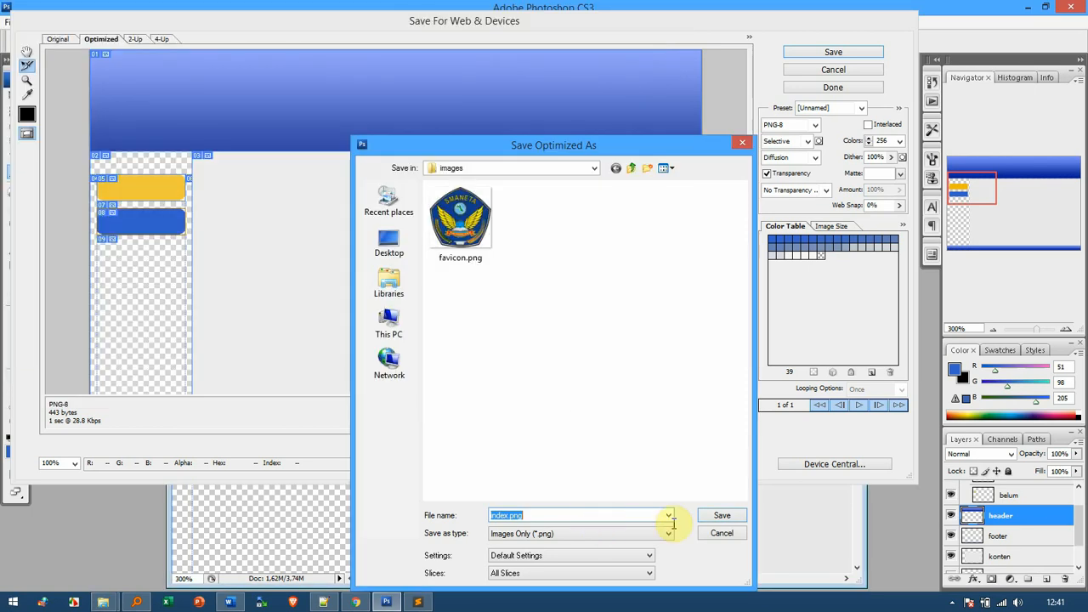
{"action": "key", "text": "ctrl+v"}
{"action": "left_click", "coordinate": [721, 515]}
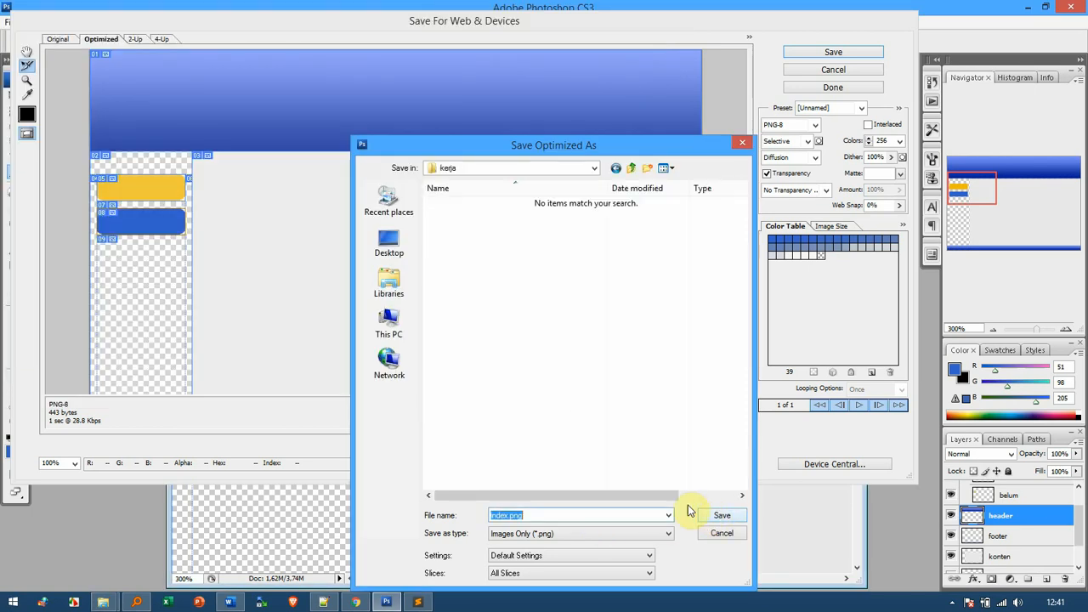
Step: Save all slices as HTML and Images with the file name index.html
{"action": "left_click", "coordinate": [527, 535]}
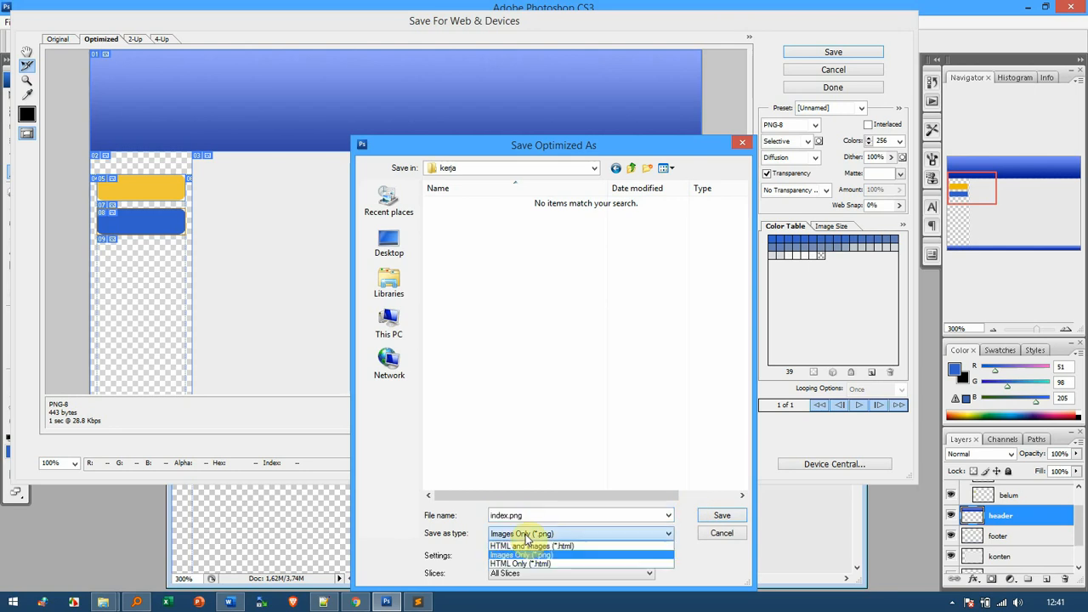
{"action": "left_click", "coordinate": [535, 546]}
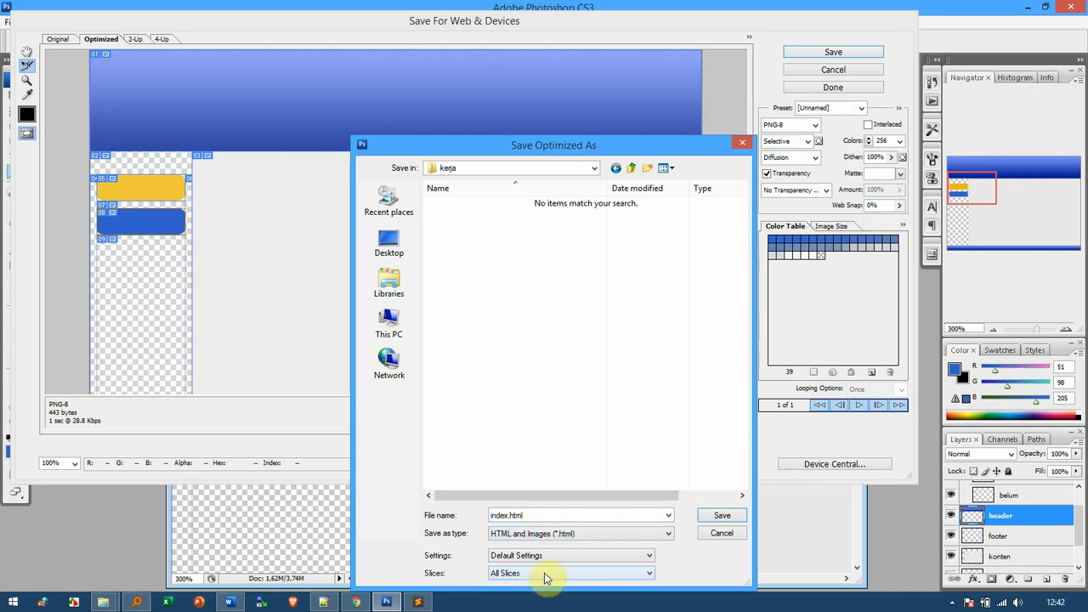
{"action": "left_click", "coordinate": [720, 516]}
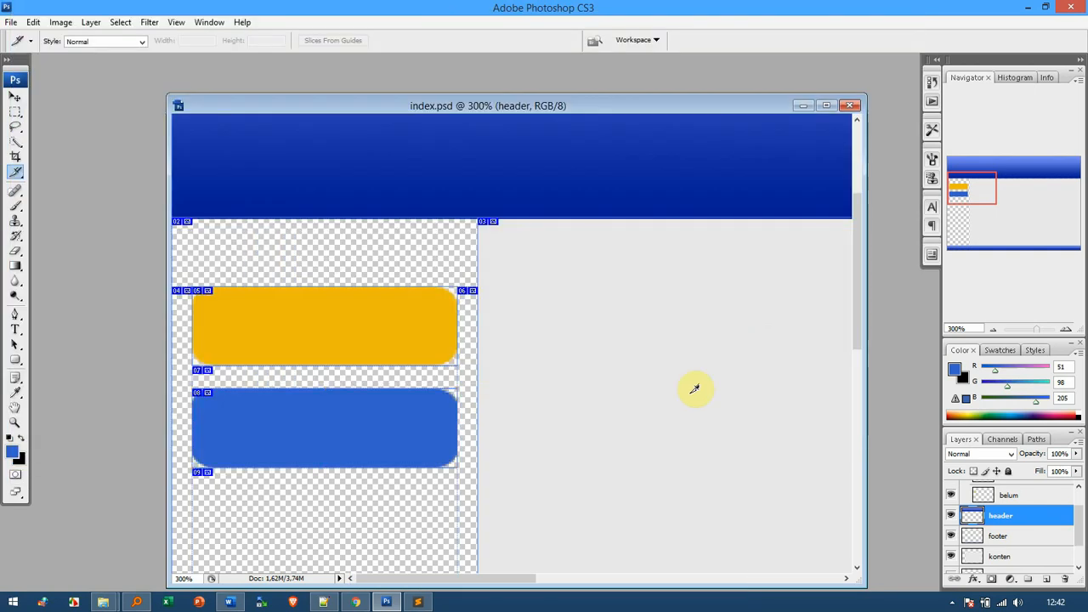
Step: Examine the exported slice images one by one in the images folder inside kerja, starting with index_01.png
{"action": "mouse_move", "coordinate": [103, 602]}
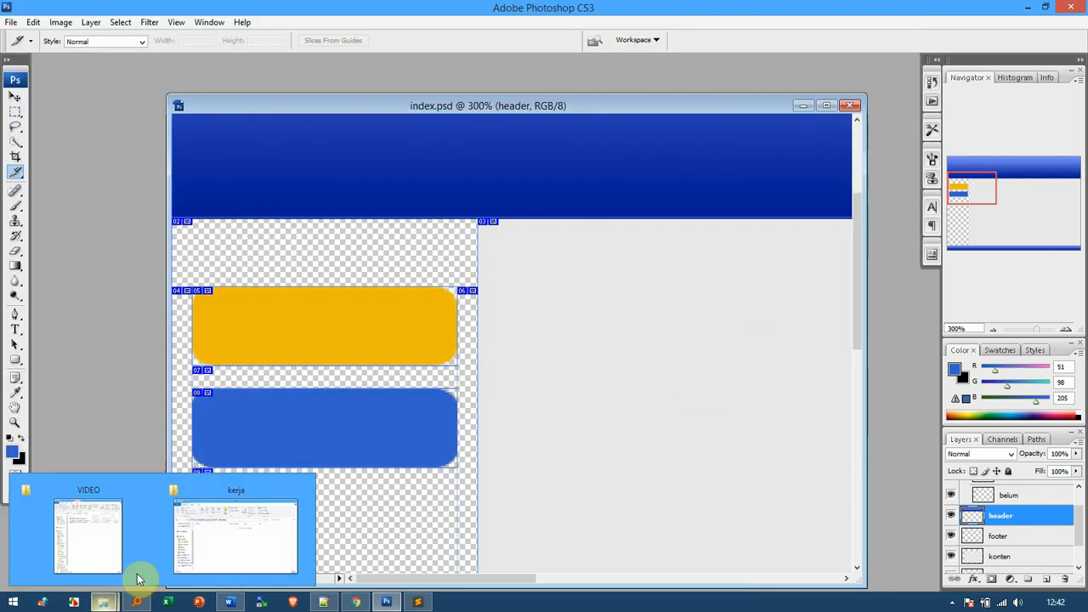
{"action": "left_click", "coordinate": [226, 531]}
{"action": "left_click", "coordinate": [164, 169]}
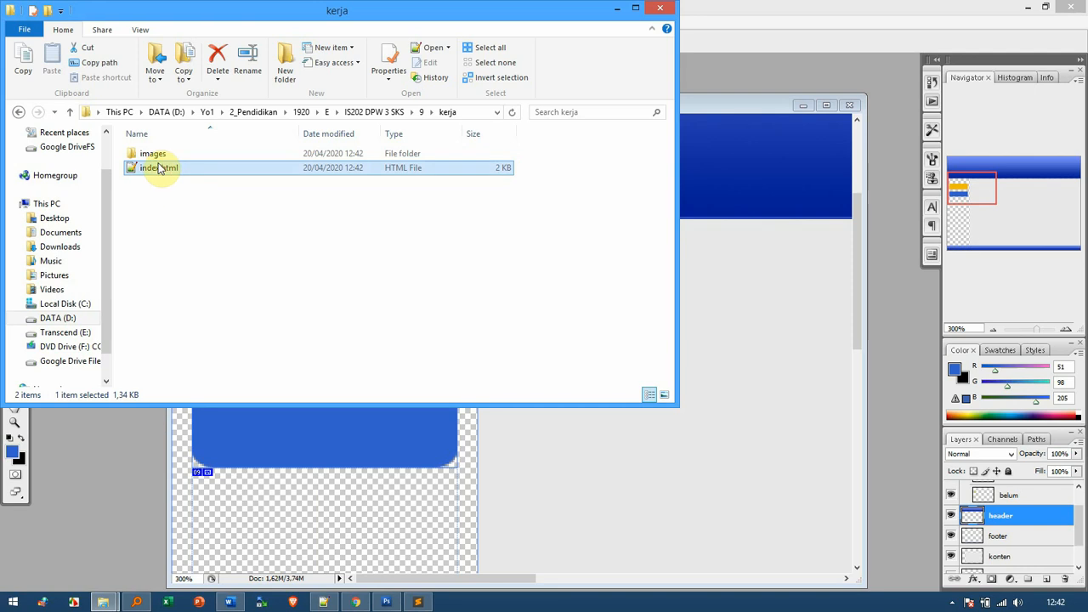
{"action": "double_click", "coordinate": [153, 155]}
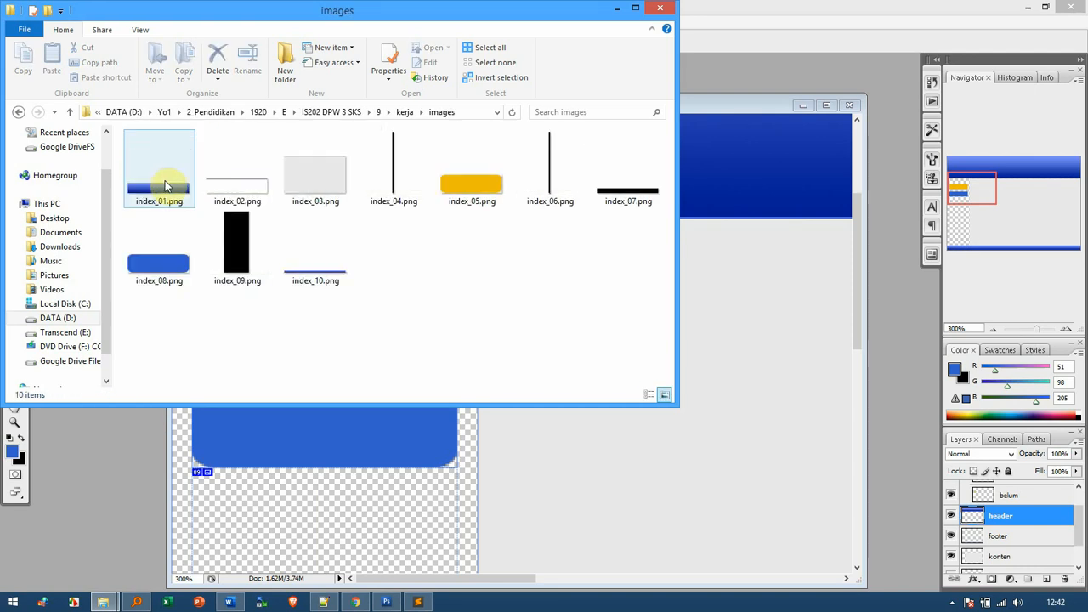
{"action": "left_click", "coordinate": [160, 180]}
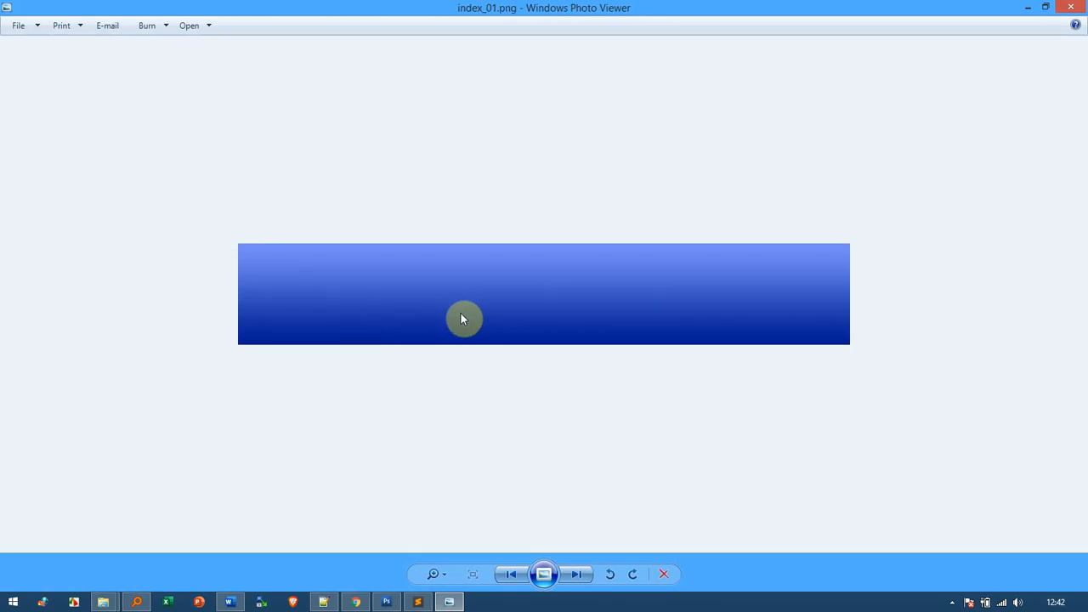
{"action": "key", "text": "Right"}
{"action": "key", "text": "Right"}
{"action": "key", "text": "Right"}
{"action": "key", "text": "Right"}
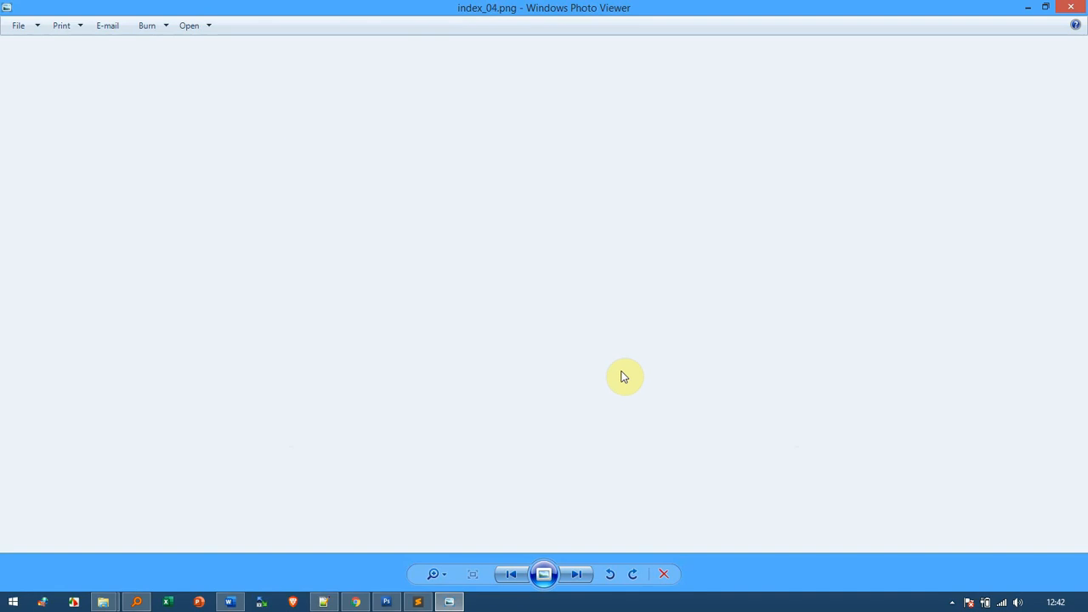
{"action": "key", "text": "Right"}
{"action": "key", "text": "Right"}
{"action": "key", "text": "Right"}
{"action": "key", "text": "Right"}
{"action": "key", "text": "Right"}
{"action": "left_click", "coordinate": [1069, 7]}
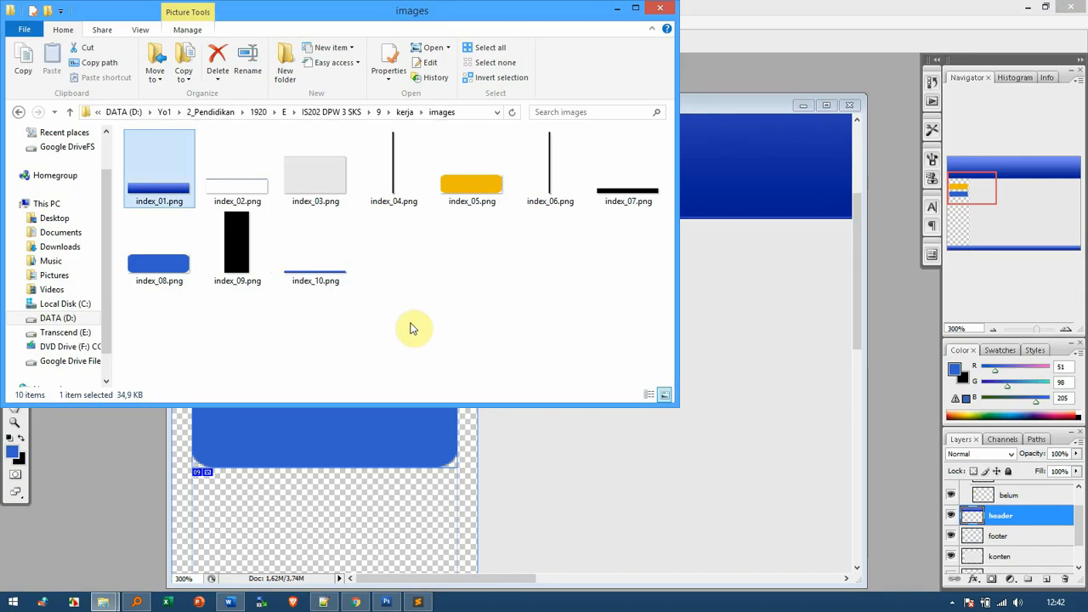
{"action": "left_click", "coordinate": [432, 305]}
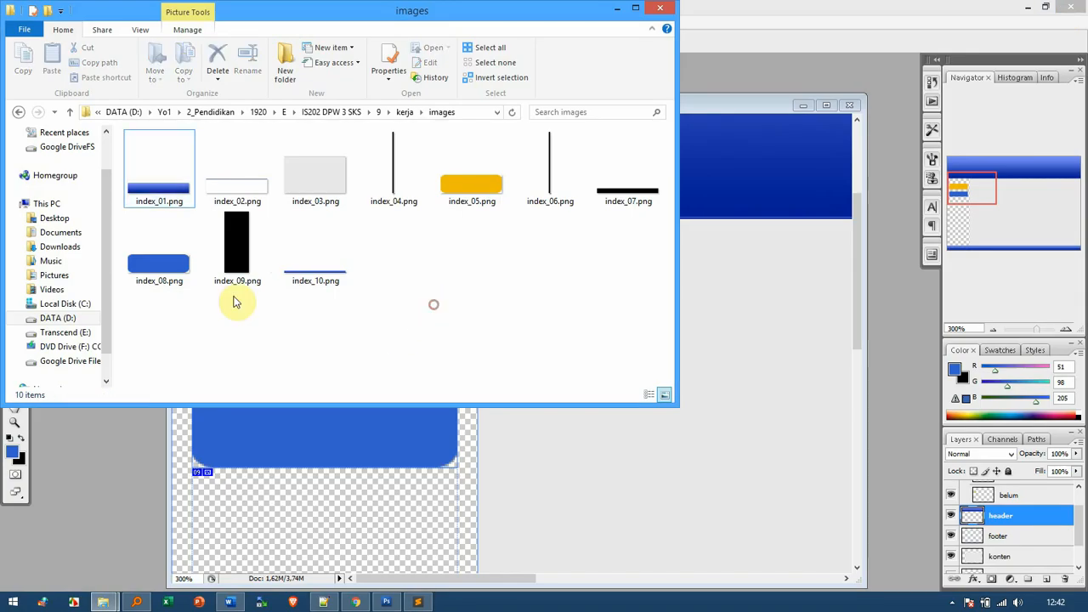
Step: Open the exported index.html from the kerja folder in Chrome and compare the page with the Photoshop layout
{"action": "left_click", "coordinate": [404, 112]}
{"action": "left_click", "coordinate": [150, 170]}
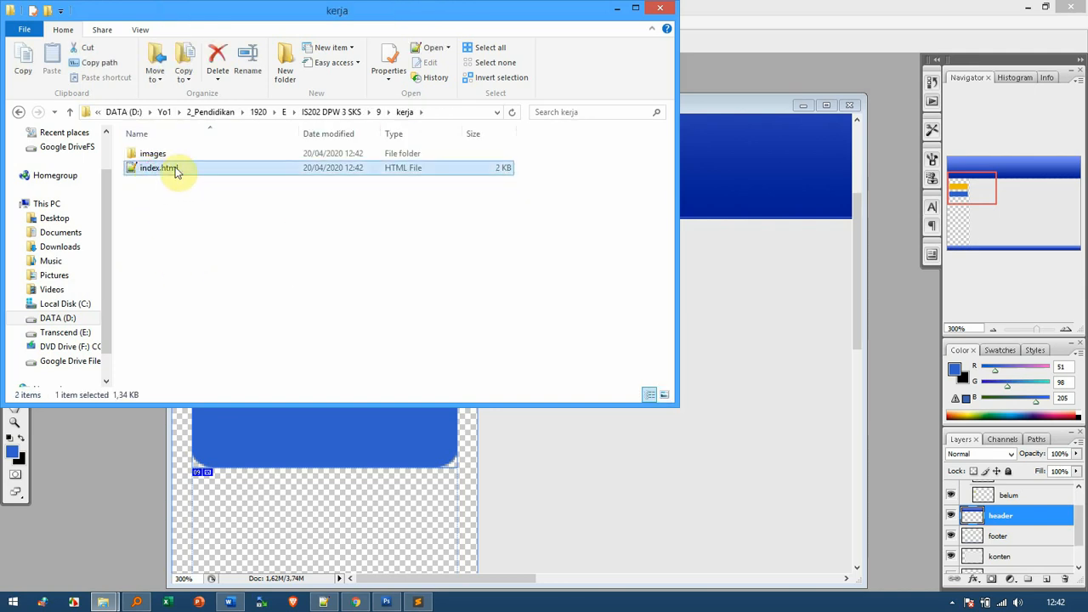
{"action": "left_click_drag", "start_coordinate": [311, 491], "coordinate": [693, 11]}
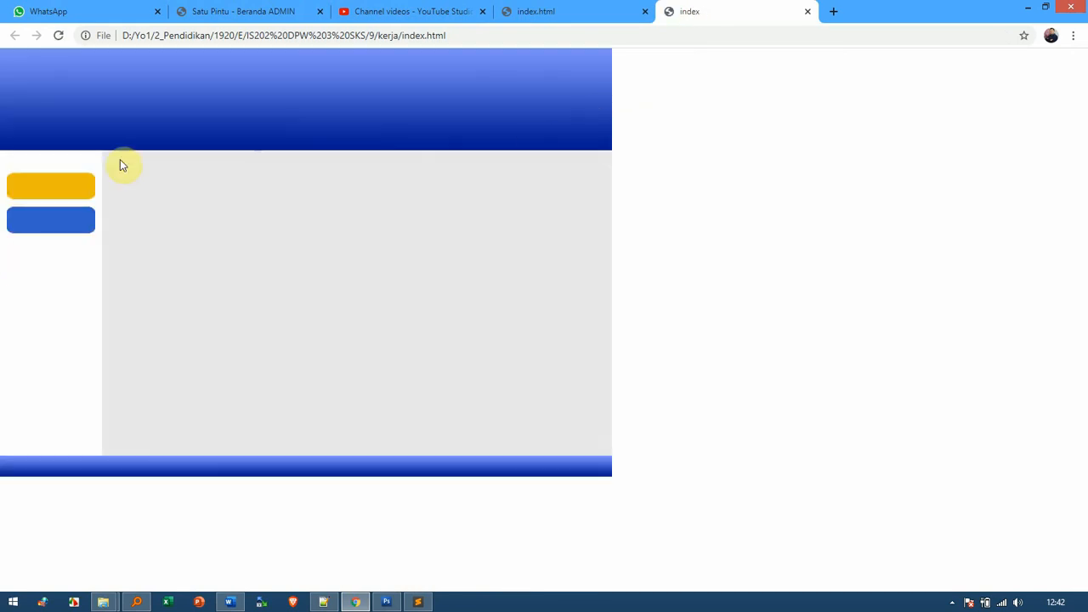
{"action": "left_click", "coordinate": [387, 602]}
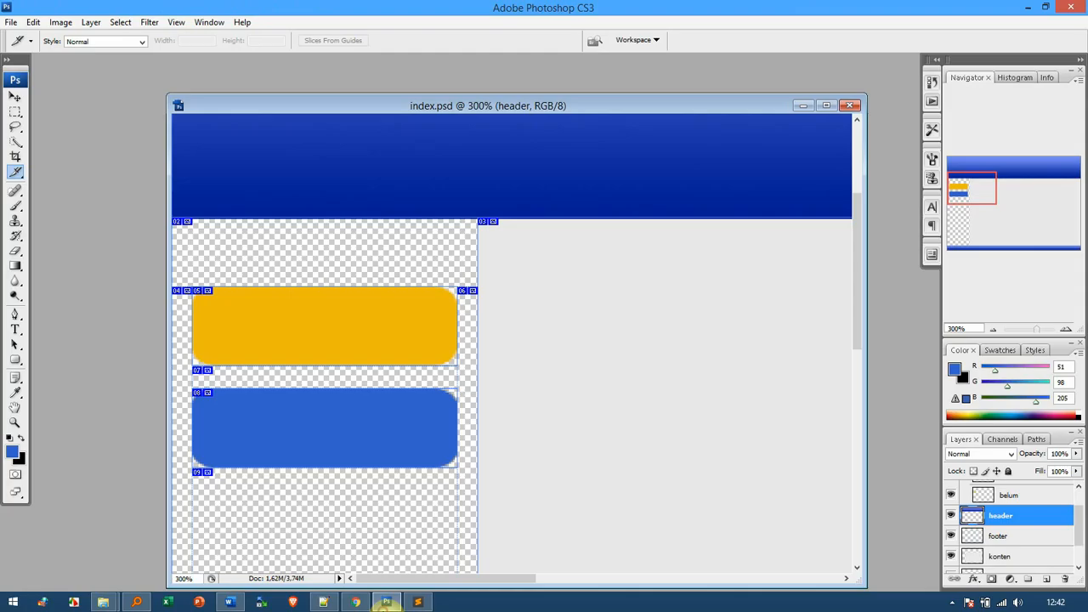
{"action": "left_click", "coordinate": [387, 602]}
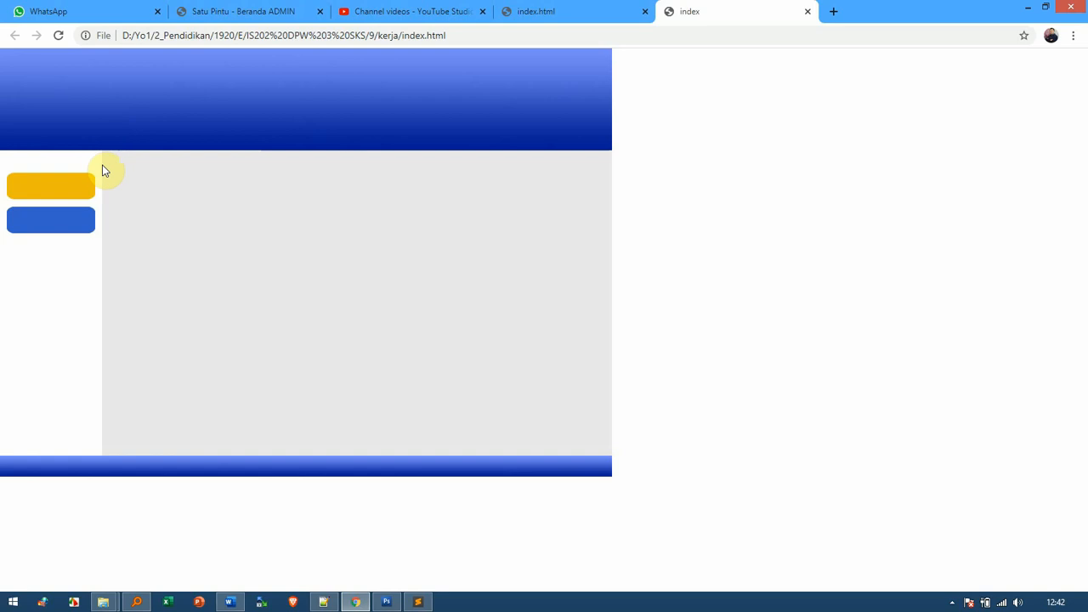
Step: Open index.html from the kerja folder in Sublime Text
{"action": "mouse_move", "coordinate": [103, 602]}
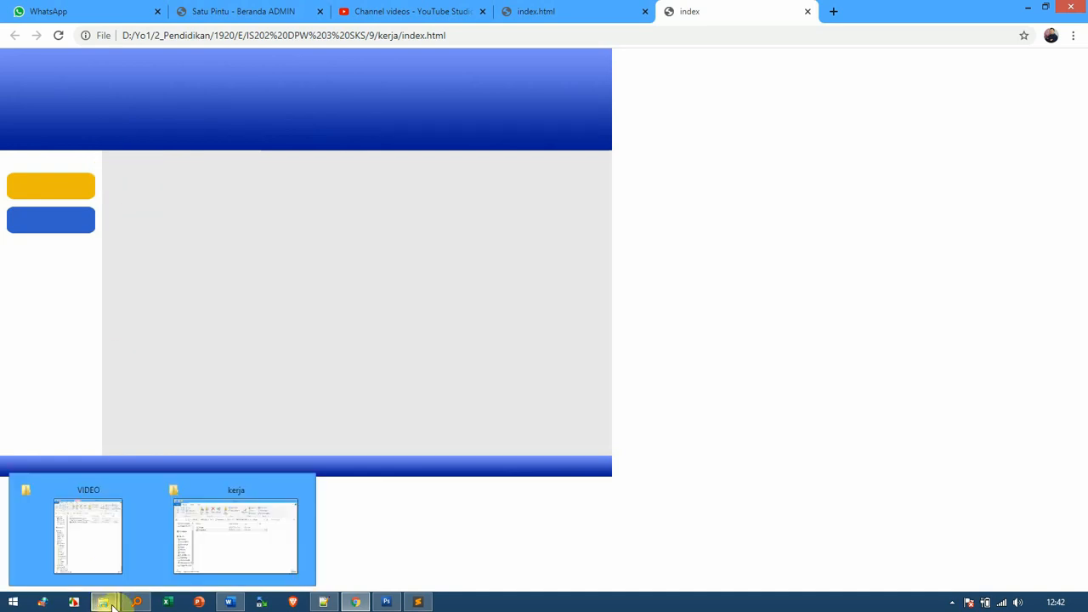
{"action": "left_click", "coordinate": [212, 534]}
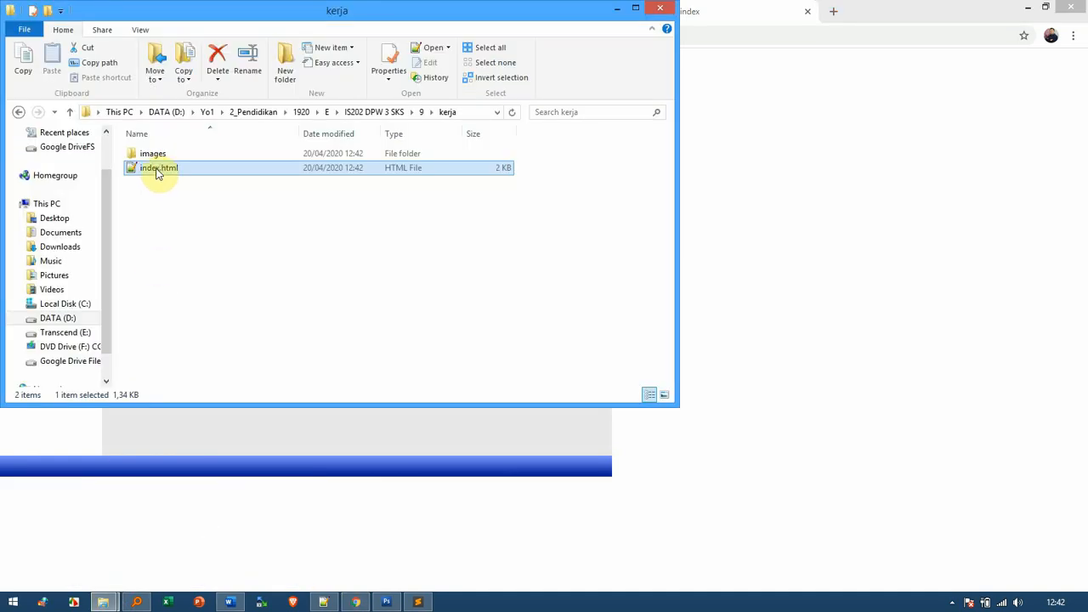
{"action": "right_click", "coordinate": [156, 170]}
{"action": "left_click", "coordinate": [219, 192]}
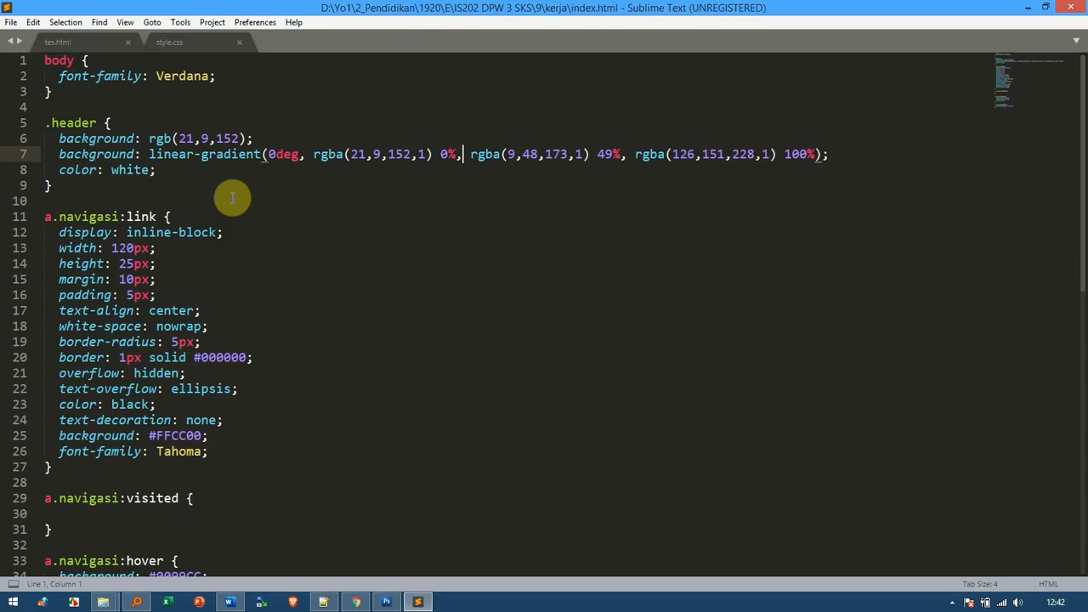
Step: Add align="center" to the opening table tag of index.html, save the file, and view the page in Chrome
{"action": "left_click", "coordinate": [75, 169]}
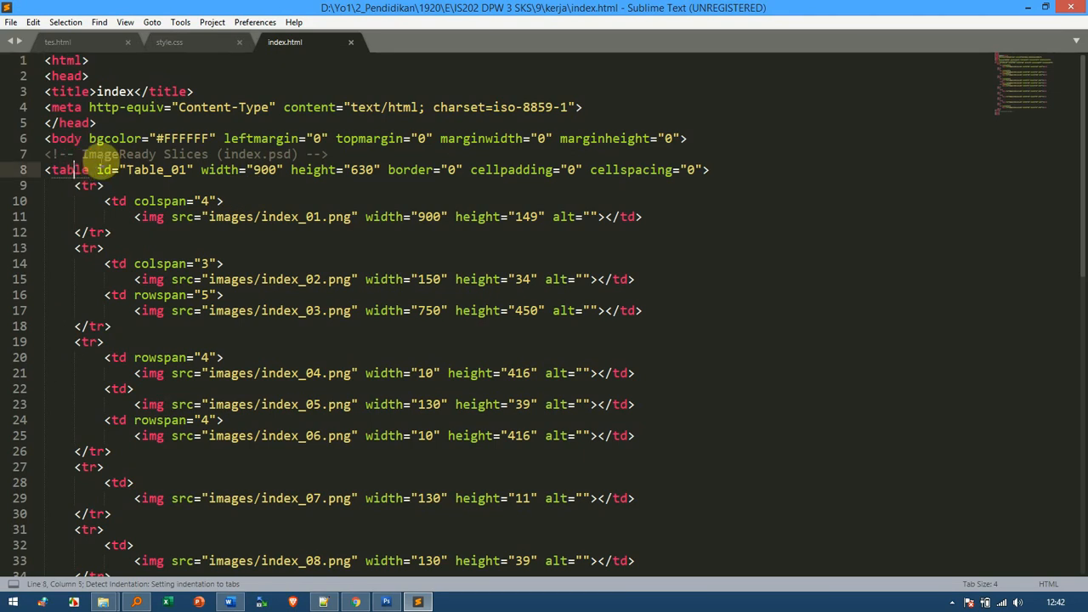
{"action": "left_click", "coordinate": [700, 170]}
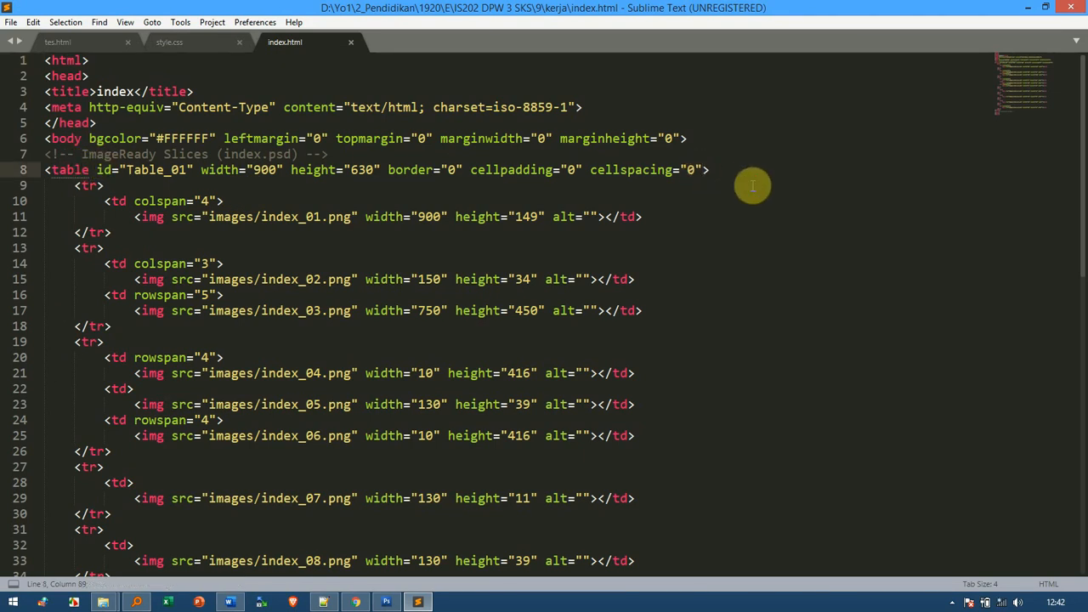
{"action": "type", "text": "alig"}
{"action": "key", "text": "Tab"}
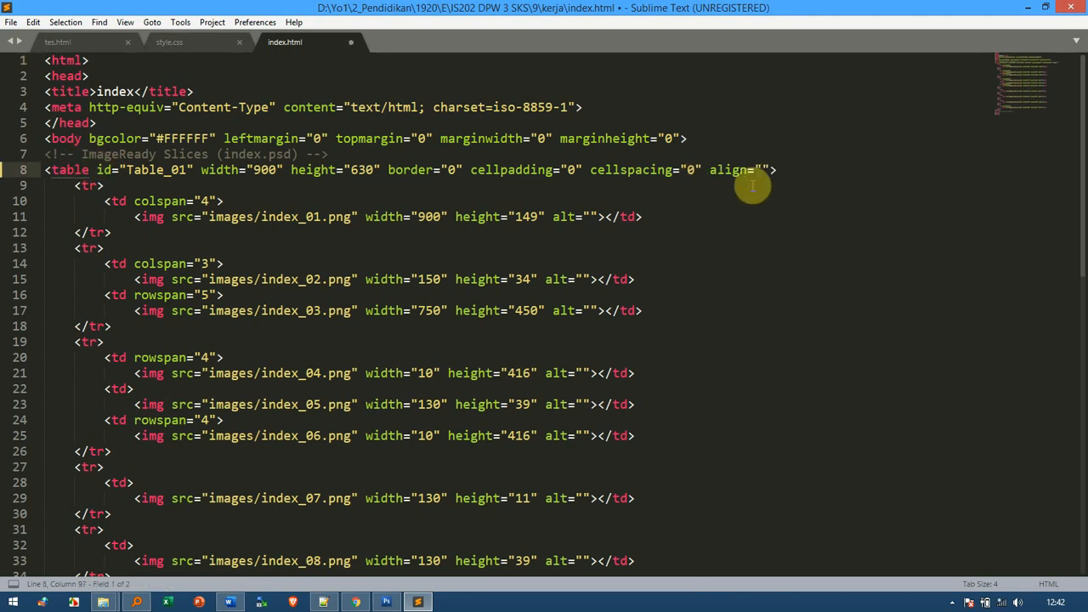
{"action": "type", "text": "center"}
{"action": "key", "text": "ctrl+s"}
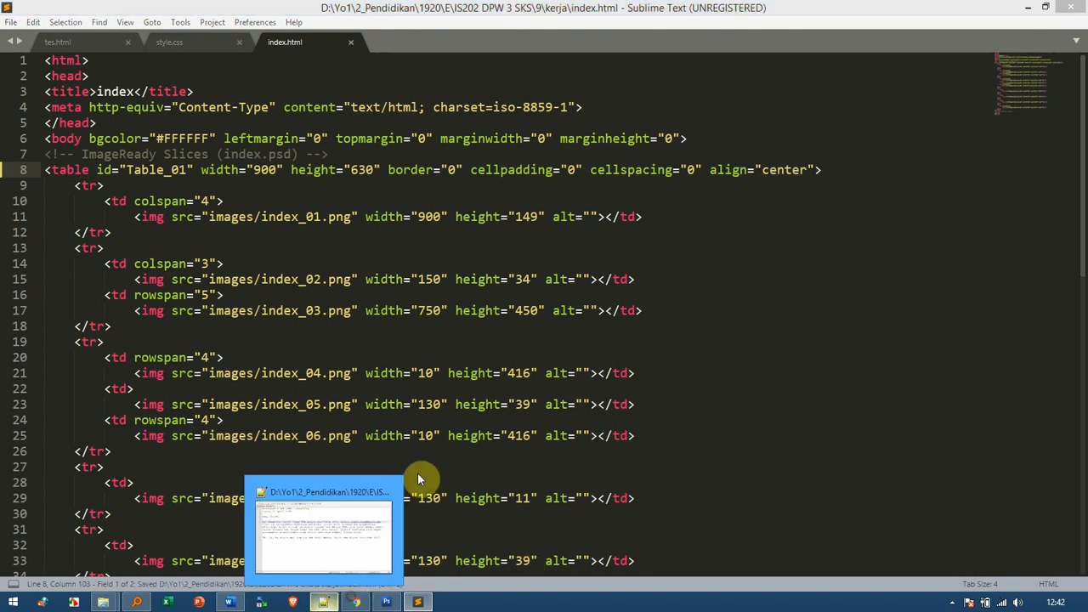
{"action": "left_click", "coordinate": [381, 546]}
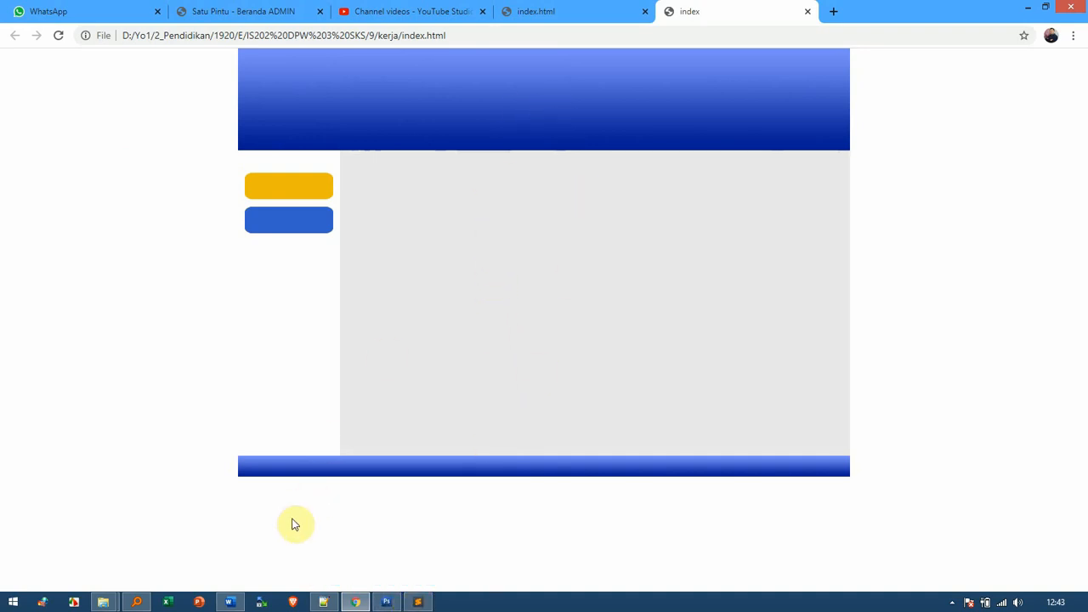
Step: Switch to the course plan in Word and highlight the item "Modifikasi kode hasil save for web."
{"action": "left_click", "coordinate": [232, 602]}
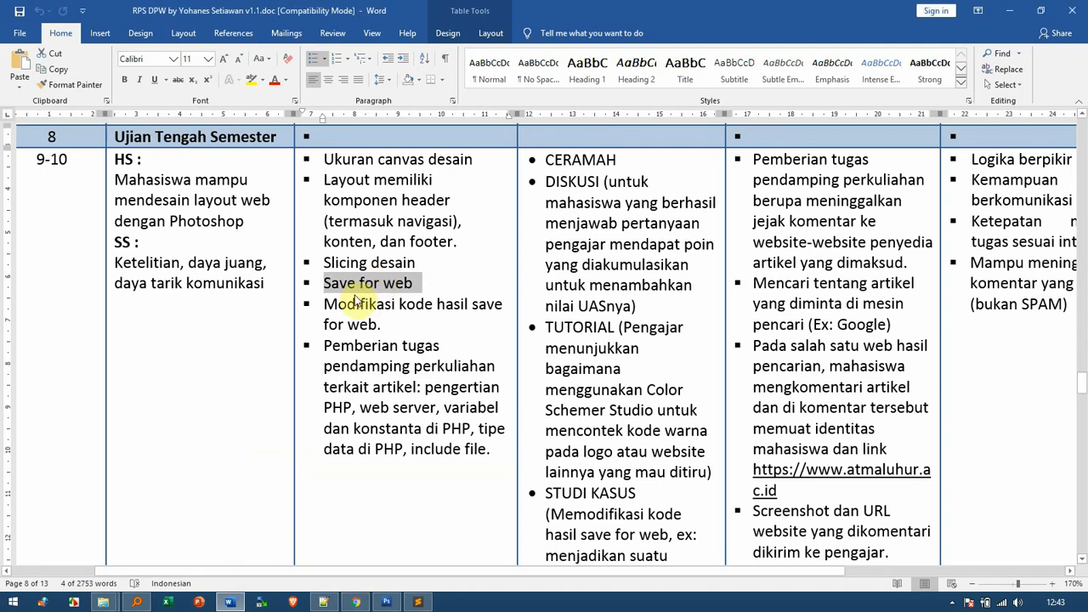
{"action": "left_click", "coordinate": [324, 306]}
{"action": "left_click_drag", "start_coordinate": [324, 306], "coordinate": [379, 326]}
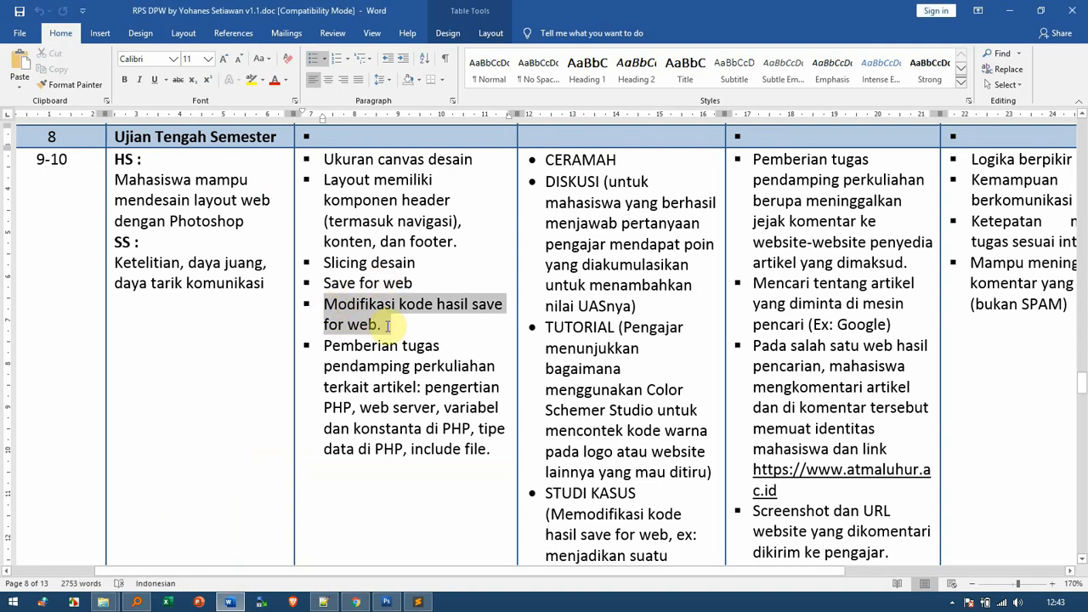
{"action": "left_click", "coordinate": [387, 602]}
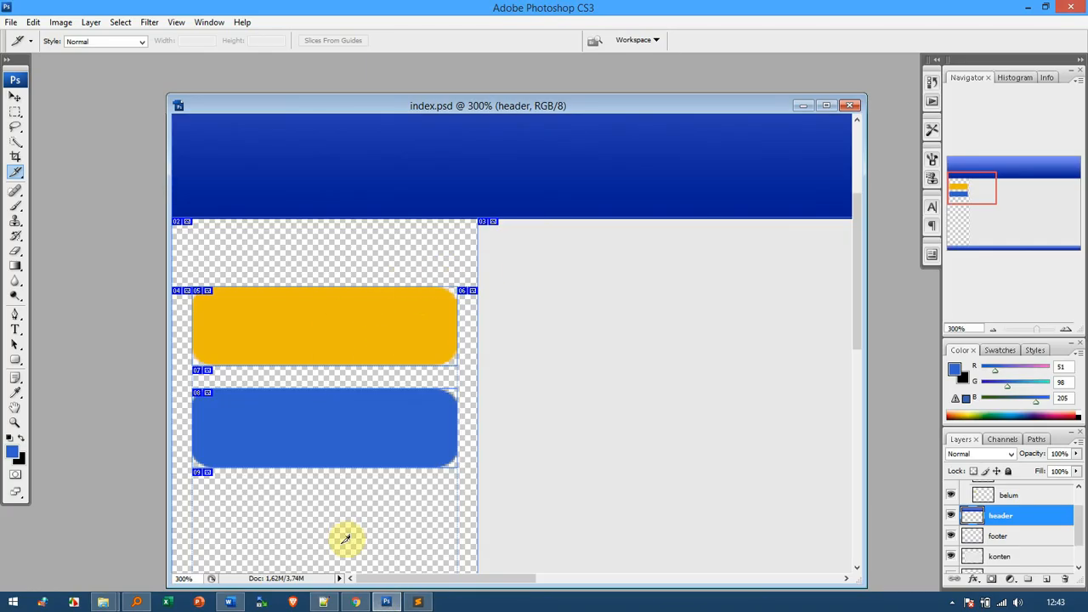
{"action": "left_click", "coordinate": [356, 602]}
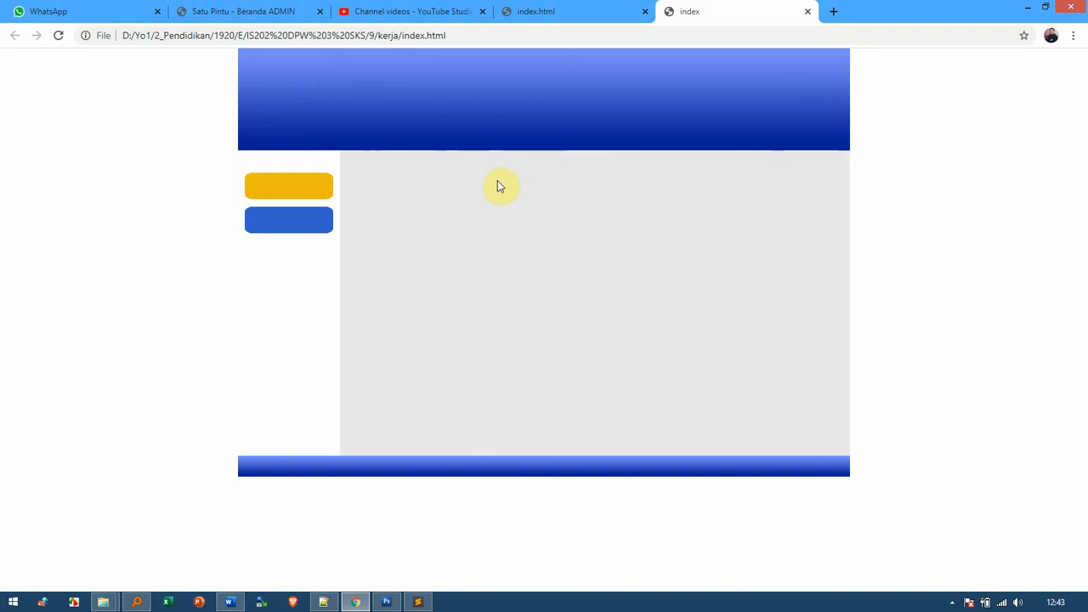
{"action": "left_click", "coordinate": [323, 602]}
{"action": "mouse_move", "coordinate": [103, 602]}
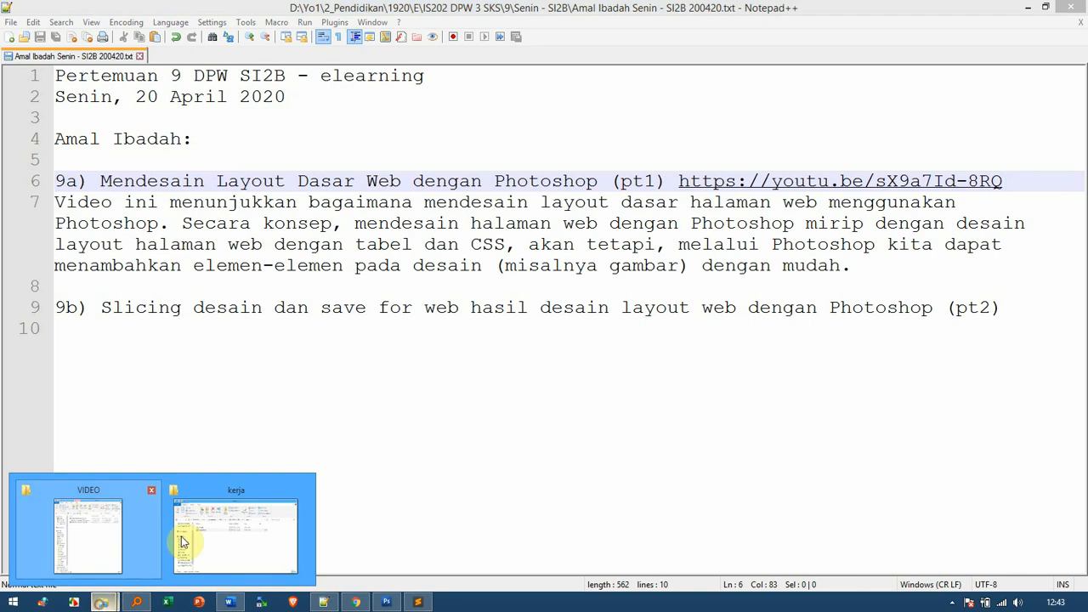
{"action": "left_click", "coordinate": [201, 534]}
{"action": "mouse_move", "coordinate": [418, 603]}
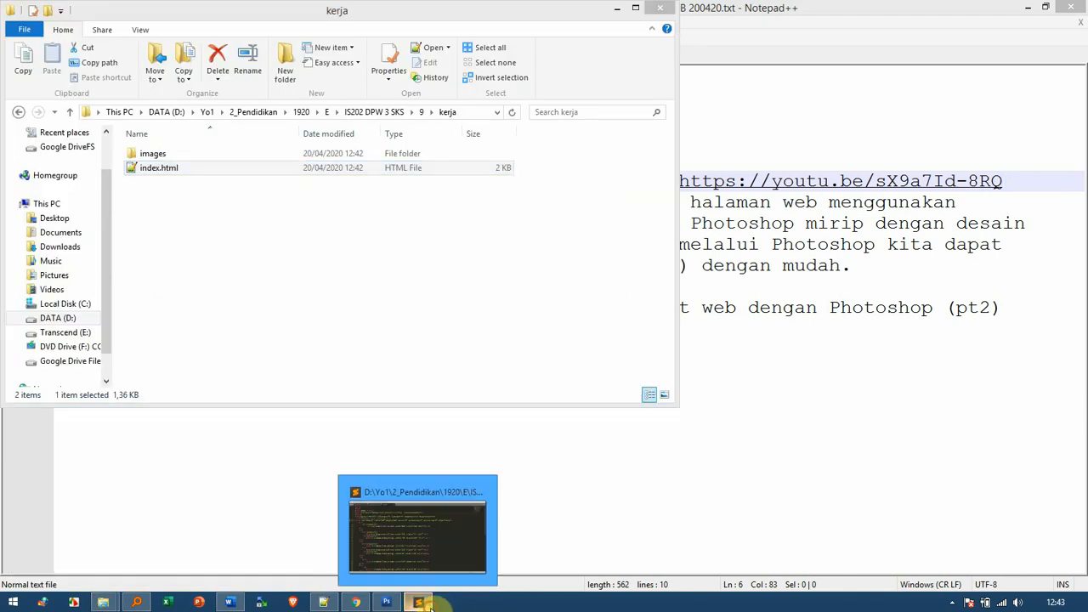
Step: Switch to Sublime Text and open index.html from the layout folder inside folder 7 alongside the kerja file
{"action": "left_click", "coordinate": [421, 553]}
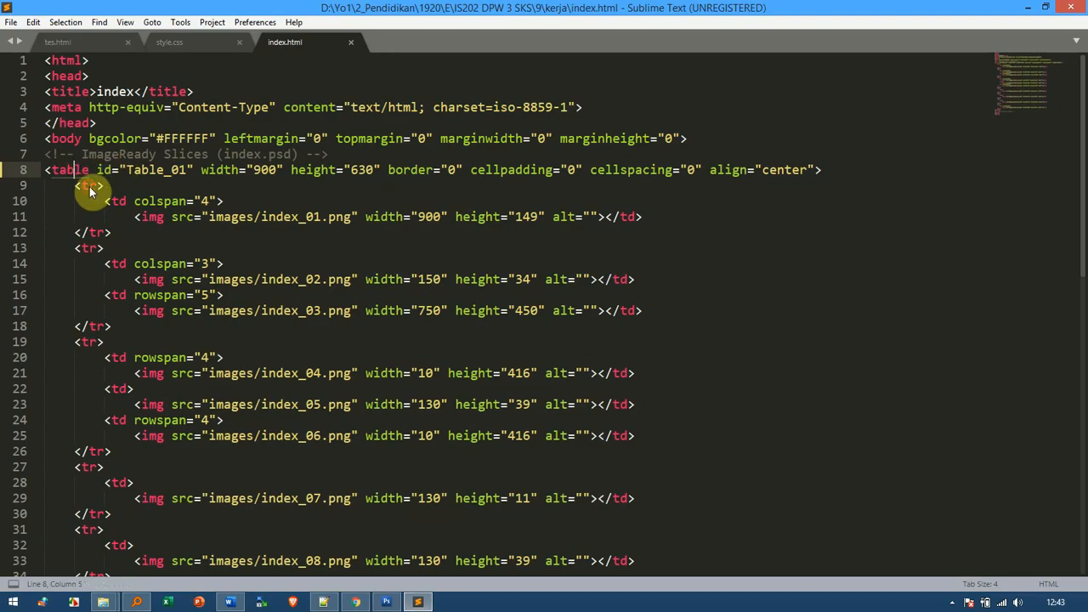
{"action": "left_click", "coordinate": [90, 247]}
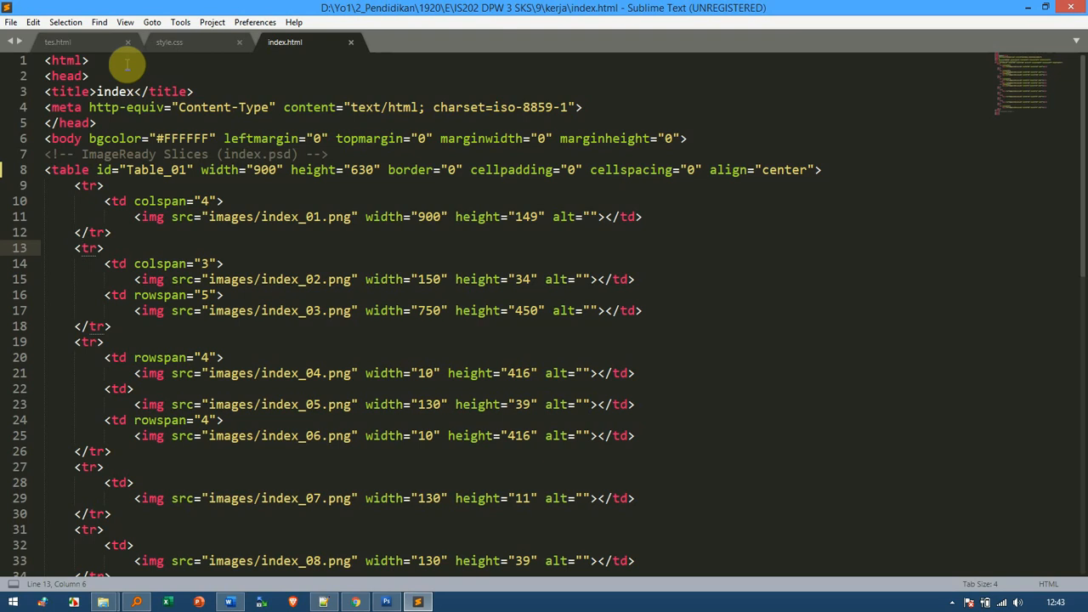
{"action": "mouse_move", "coordinate": [105, 603]}
{"action": "left_click", "coordinate": [204, 534]}
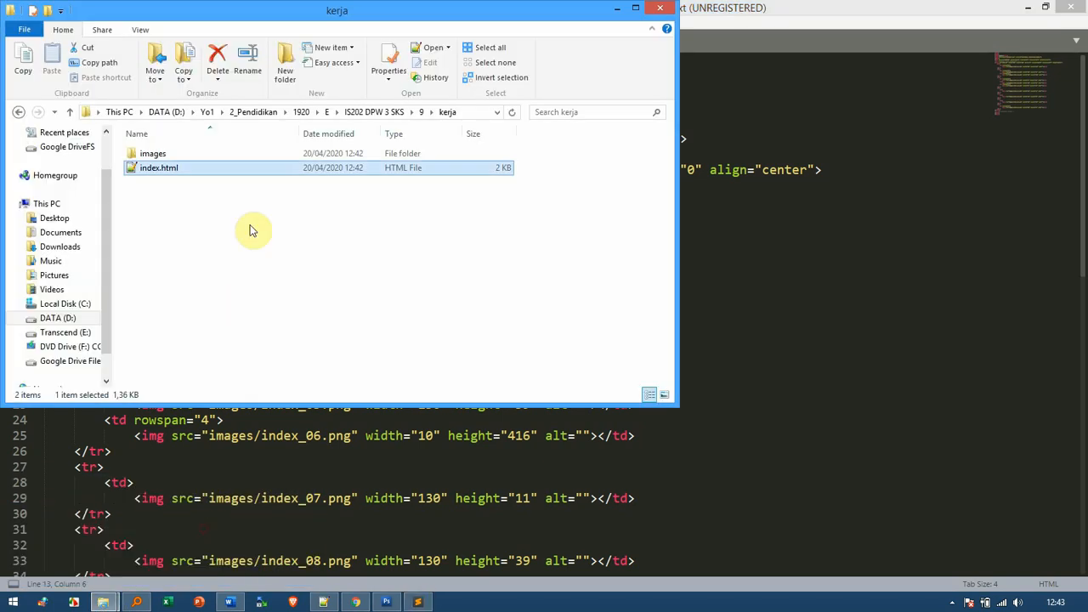
{"action": "left_click", "coordinate": [390, 113]}
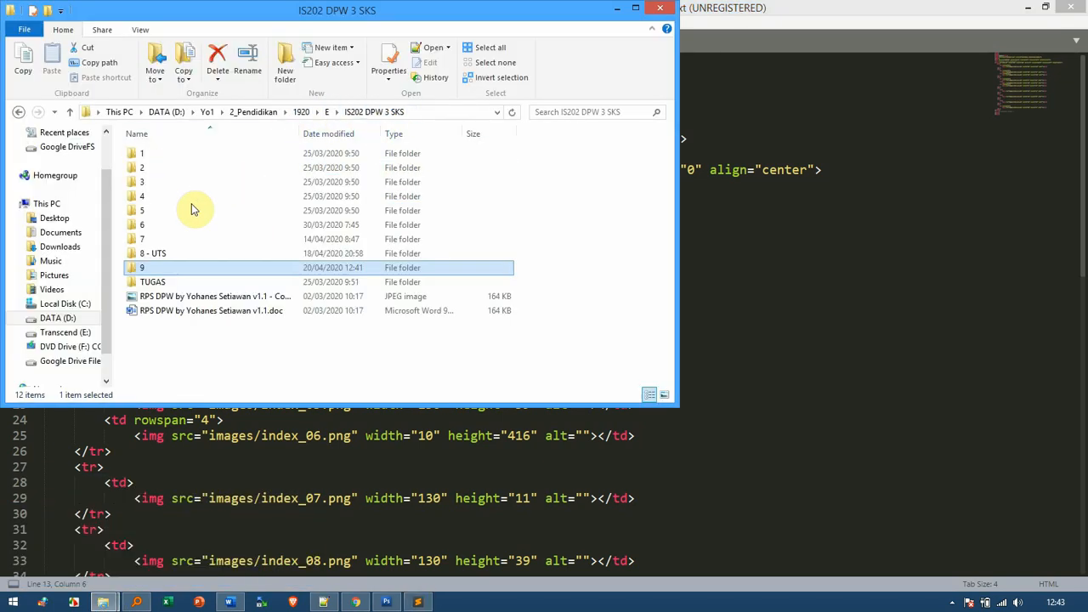
{"action": "double_click", "coordinate": [158, 214]}
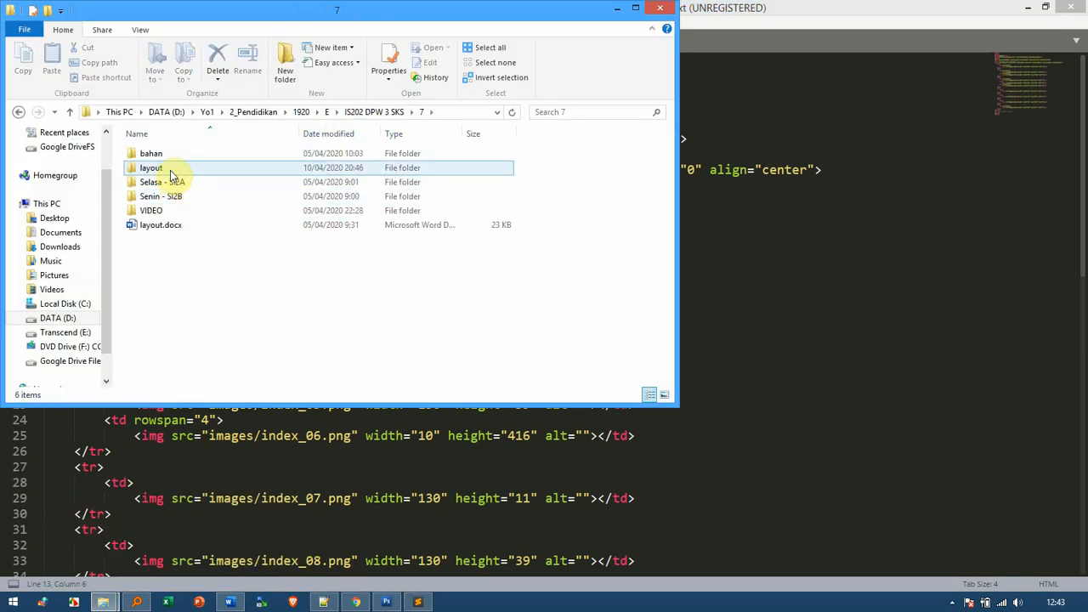
{"action": "double_click", "coordinate": [162, 169]}
{"action": "left_click_drag", "start_coordinate": [164, 225], "coordinate": [777, 51]}
{"action": "left_click", "coordinate": [756, 102]}
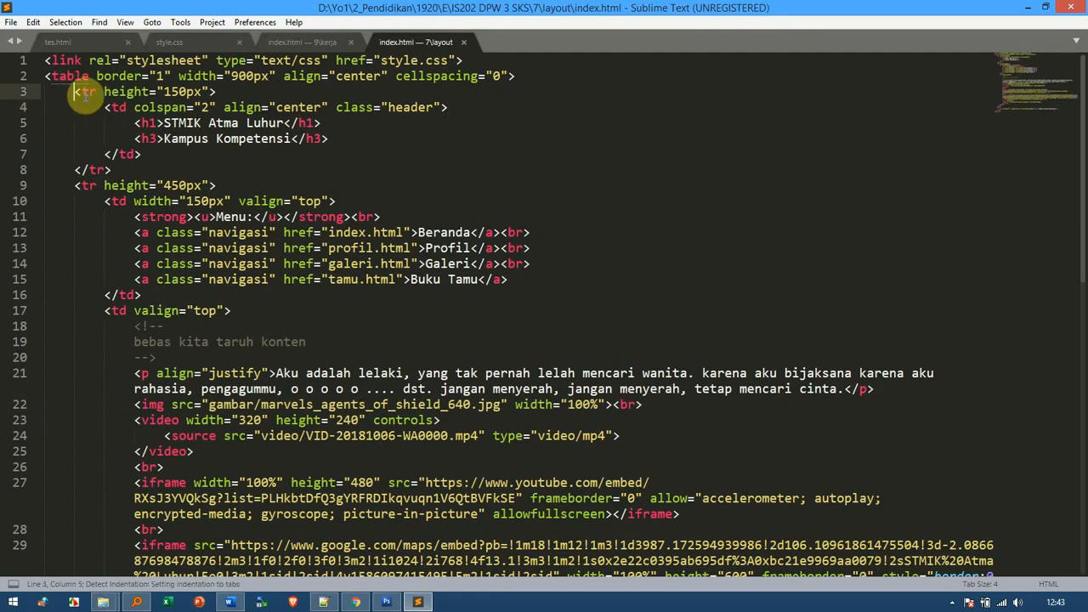
Step: Examine the table rows and cells in the kerja index.html and highlight the img line for index_02.png
{"action": "left_click", "coordinate": [319, 42]}
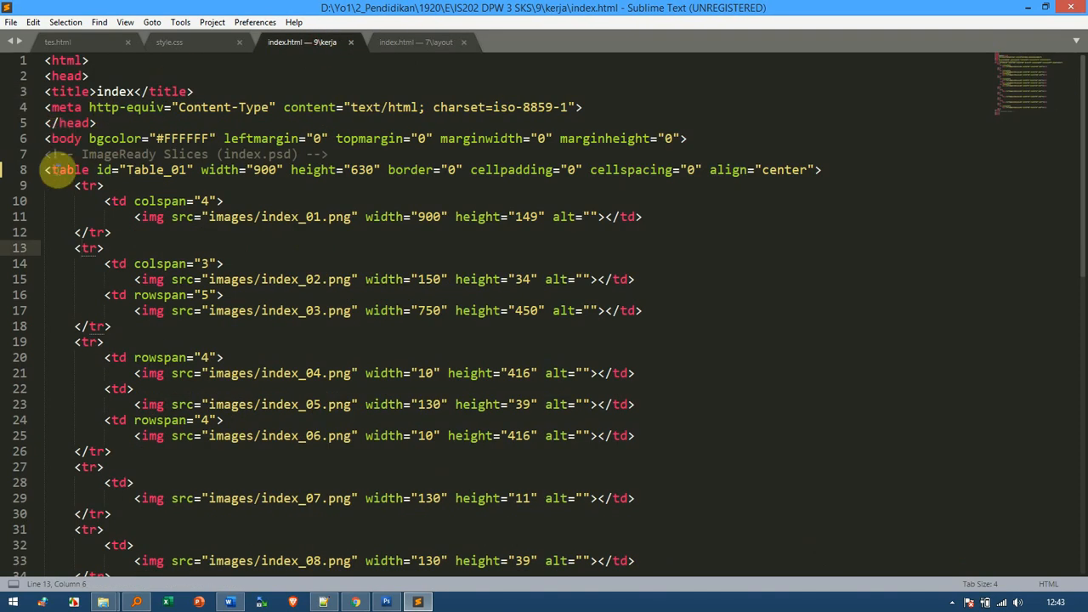
{"action": "left_click", "coordinate": [120, 202]}
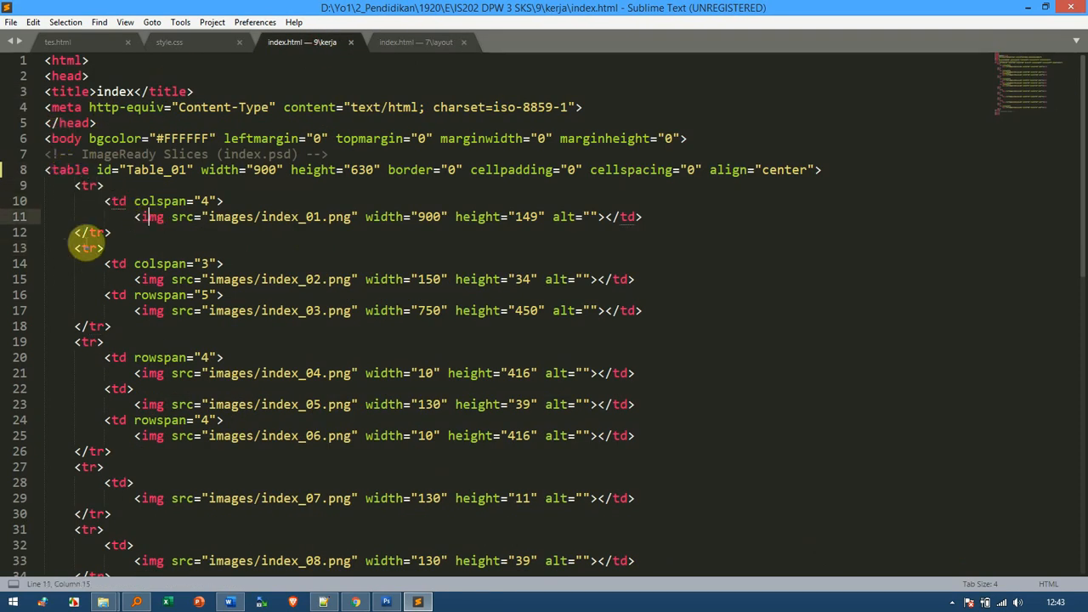
{"action": "left_click", "coordinate": [120, 263]}
{"action": "left_click_drag", "start_coordinate": [136, 278], "coordinate": [636, 281]}
Step: Examine the navigation links, justified paragraph and header cell class in the 7\layout index.html for comparison
{"action": "left_click", "coordinate": [412, 50]}
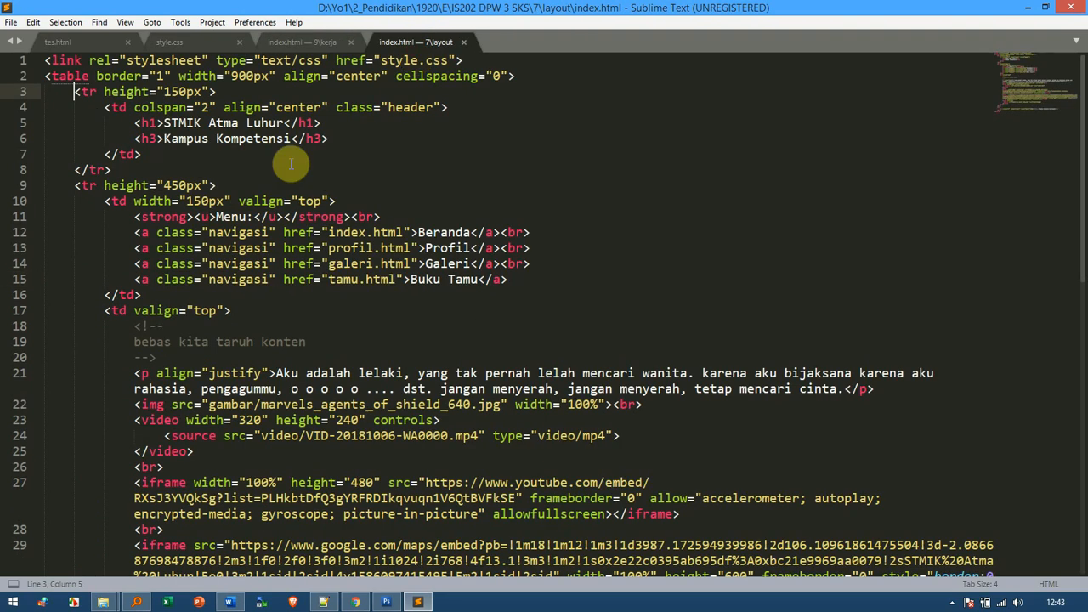
{"action": "double_click", "coordinate": [170, 233]}
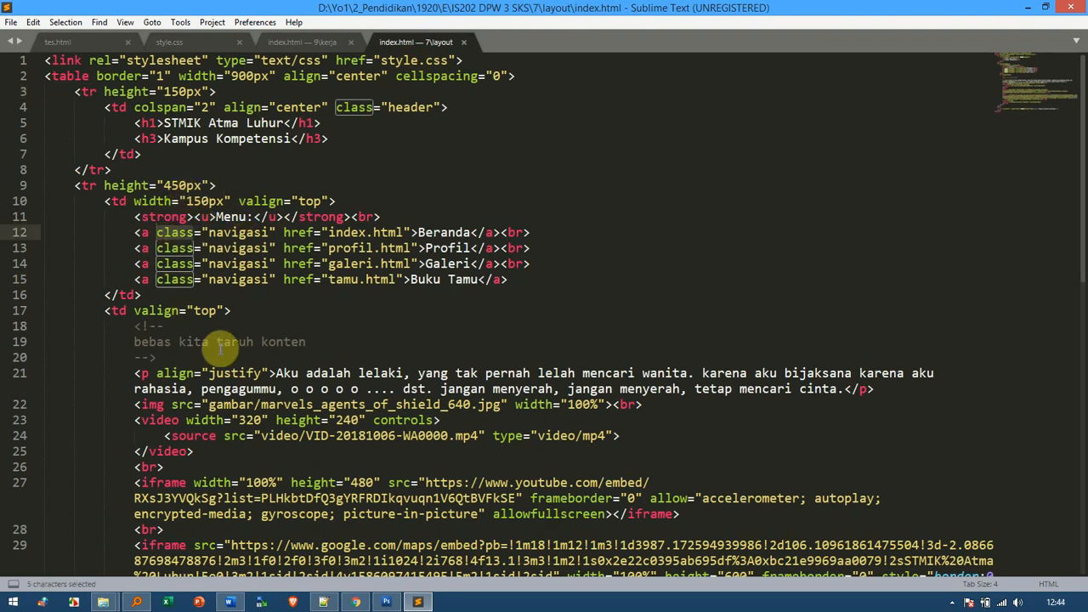
{"action": "left_click", "coordinate": [196, 372]}
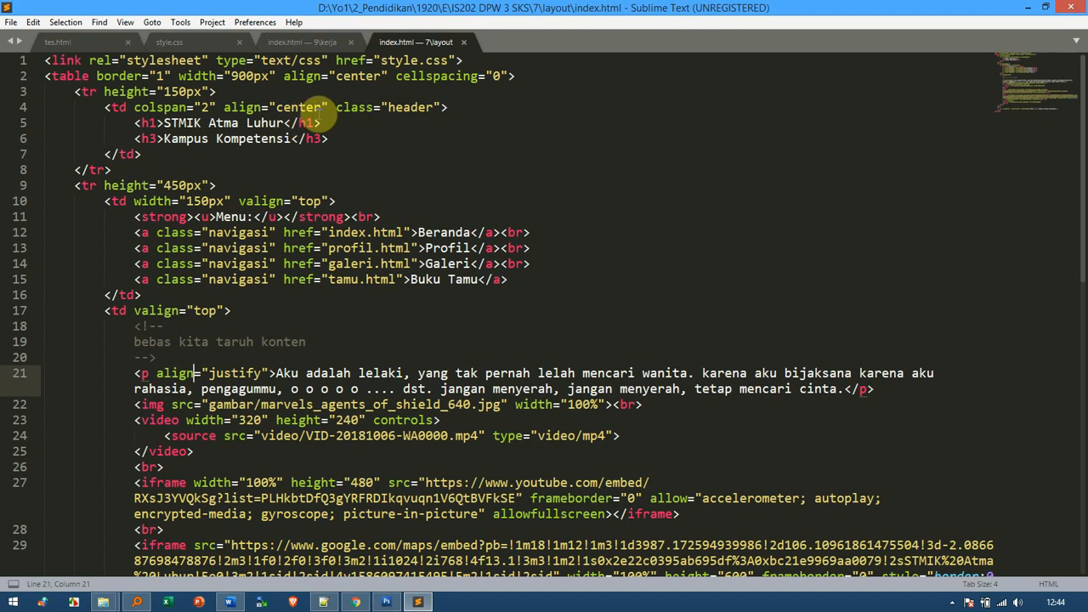
{"action": "left_click", "coordinate": [395, 108]}
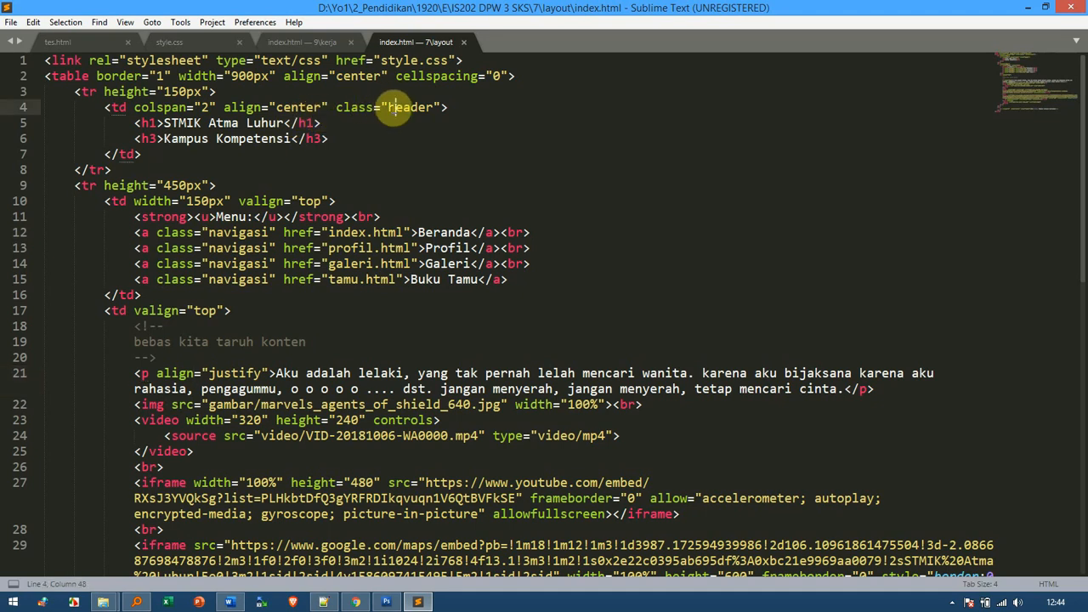
Step: Return to the kerja index.html and highlight the file name index_02.png in the second row's image source
{"action": "left_click", "coordinate": [318, 44]}
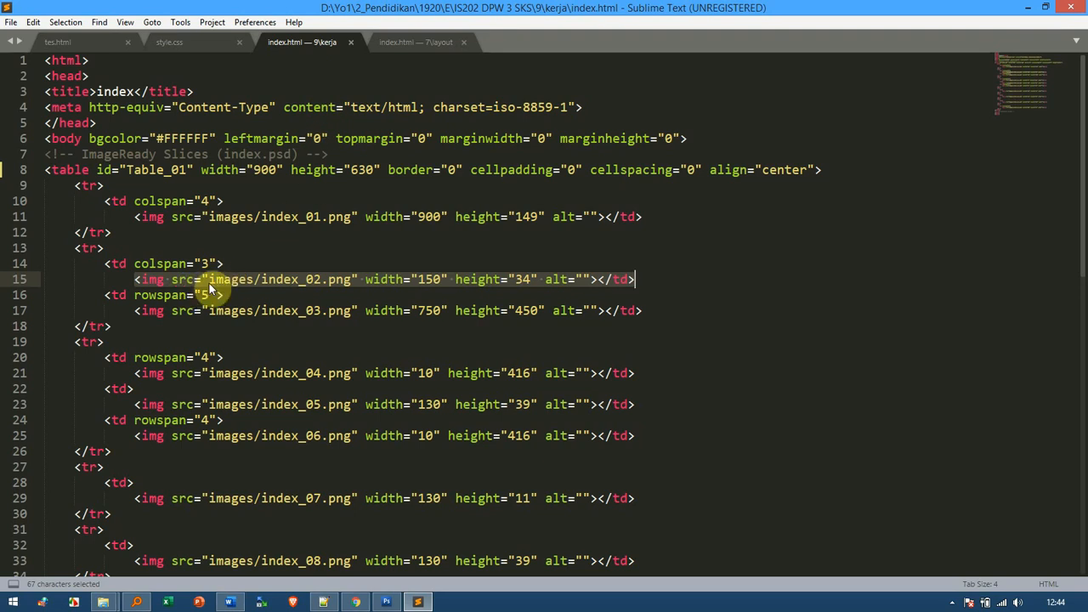
{"action": "left_click", "coordinate": [332, 281]}
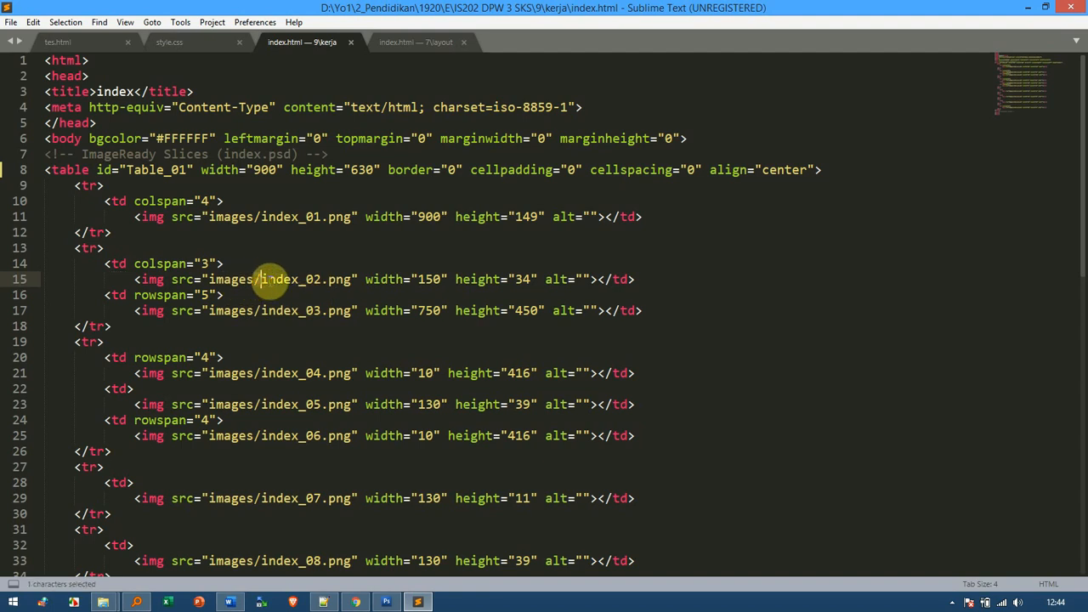
{"action": "left_click_drag", "start_coordinate": [261, 281], "coordinate": [380, 279]}
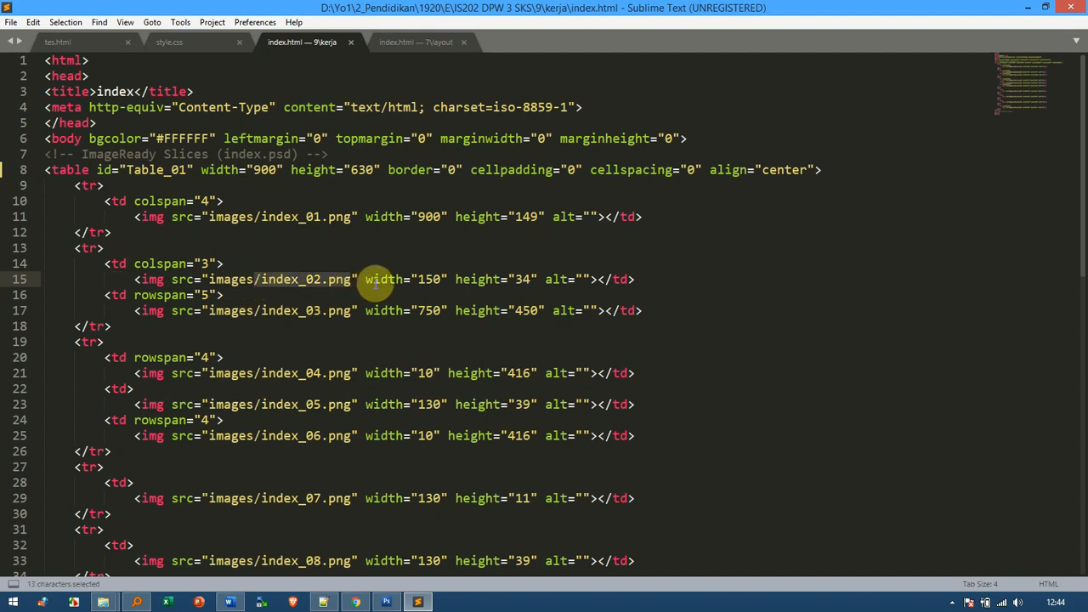